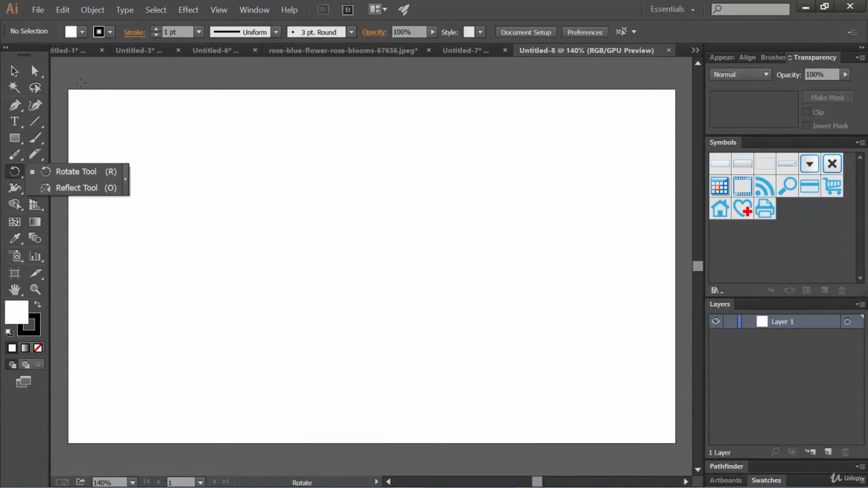
# Draw a rectangle in the upper-left area of the artboard and fill it with orange
pyautogui.click(535, 5)
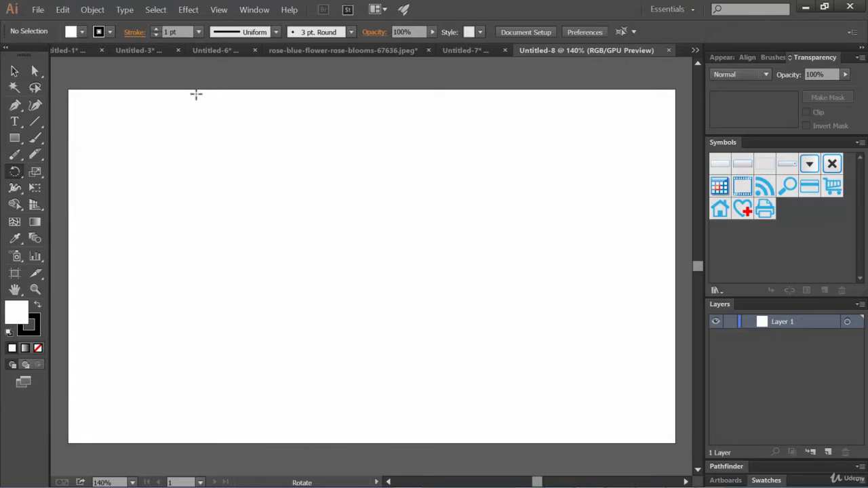
pyautogui.click(15, 138)
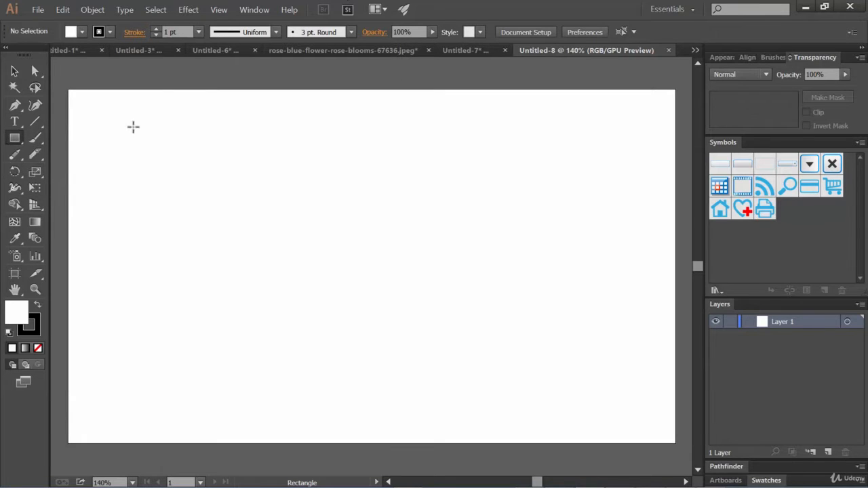
pyautogui.moveTo(134, 126); pyautogui.dragTo(334, 238)
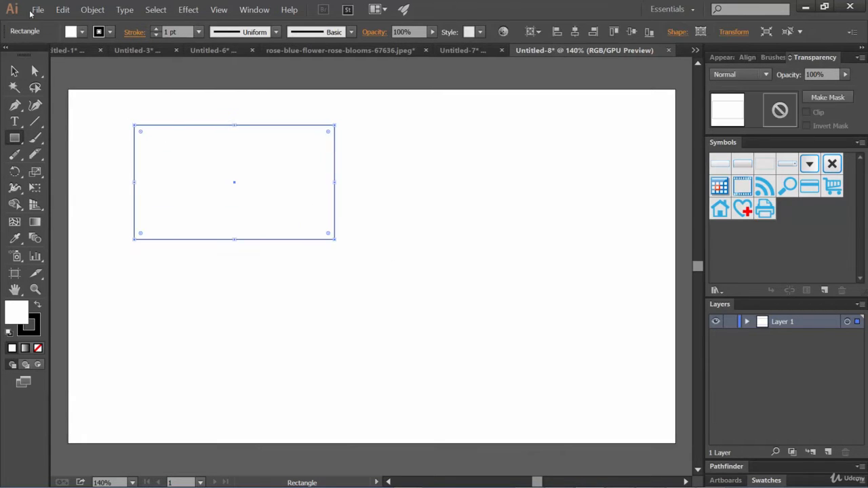
pyautogui.click(82, 32)
pyautogui.click(122, 54)
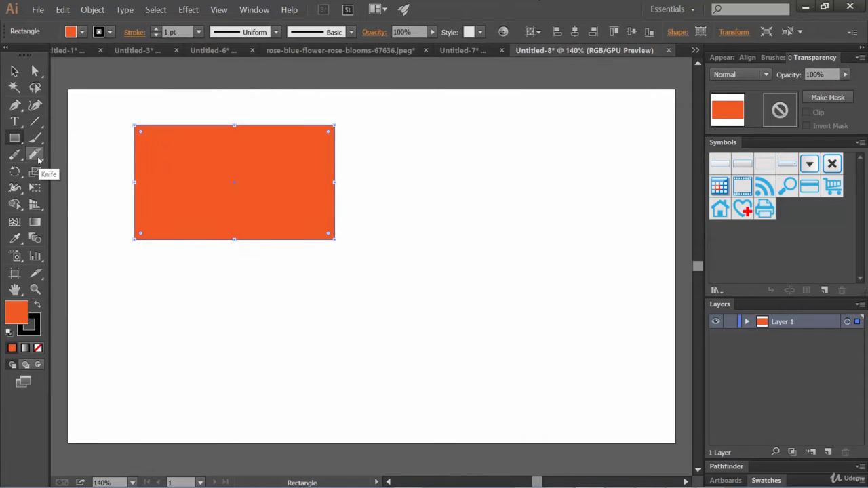
# Cut the orange rectangle with the Knife tool, once vertically near its middle and once diagonally across that cut
pyautogui.click(35, 154)
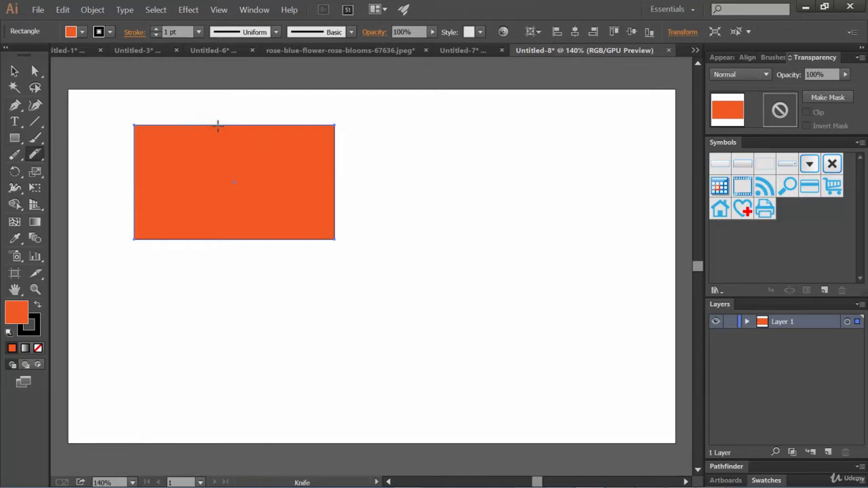
pyautogui.moveTo(230, 120); pyautogui.dragTo(234, 296)
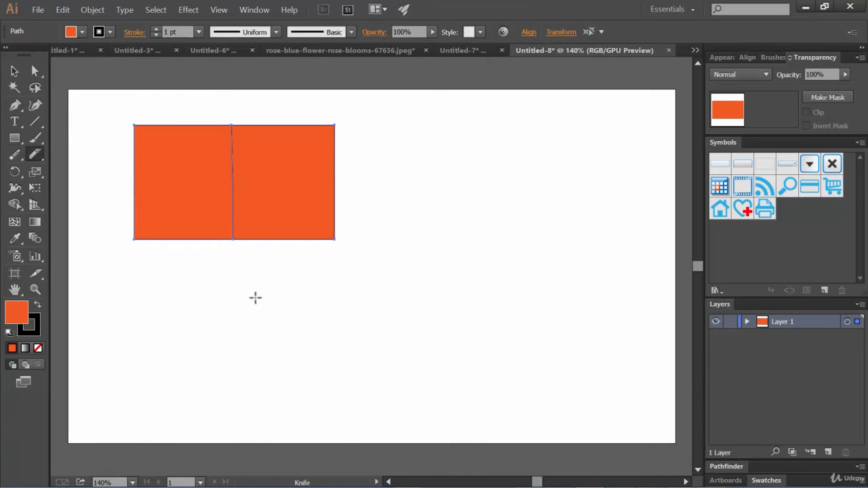
pyautogui.moveTo(183, 119); pyautogui.dragTo(292, 281)
pyautogui.press('v')
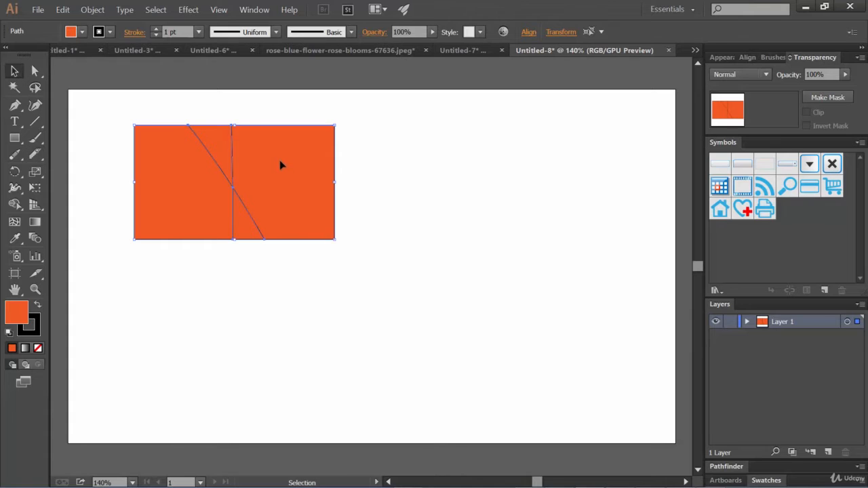
# Separate the cut pieces, moving the large right piece and both triangles to the right and nudging the left piece down and right
pyautogui.click(36, 70)
pyautogui.click(139, 101)
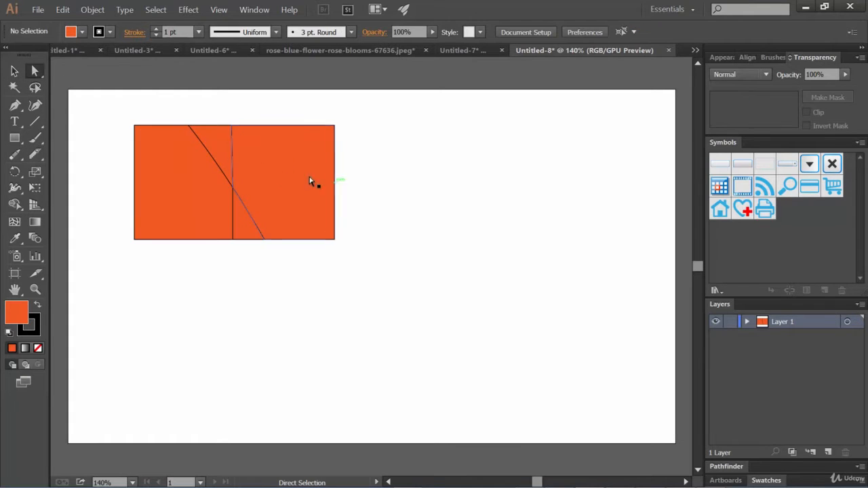
pyautogui.click(291, 180)
pyautogui.moveTo(291, 180); pyautogui.dragTo(482, 176)
pyautogui.moveTo(246, 224); pyautogui.dragTo(444, 161)
pyautogui.moveTo(217, 154); pyautogui.dragTo(394, 153)
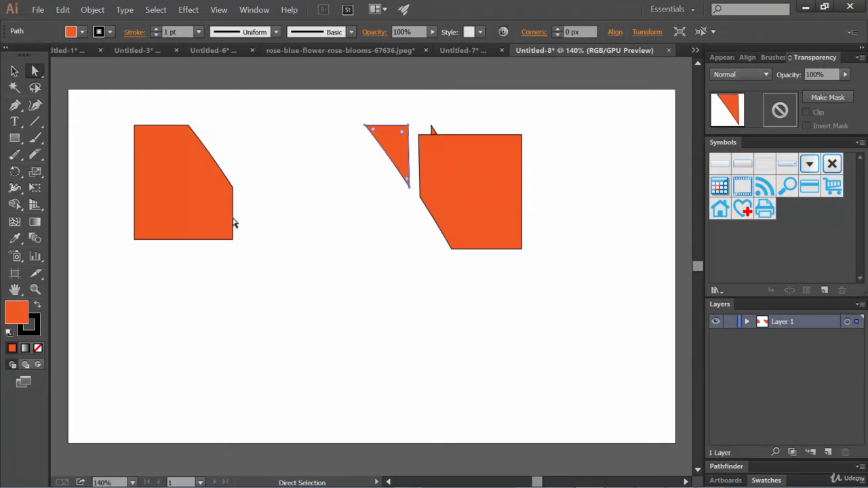
pyautogui.moveTo(197, 214)
pyautogui.mouseDown()
pyautogui.moveTo(273, 219)
pyautogui.moveTo(213, 210)
pyautogui.moveTo(200, 219)
pyautogui.mouseUp()
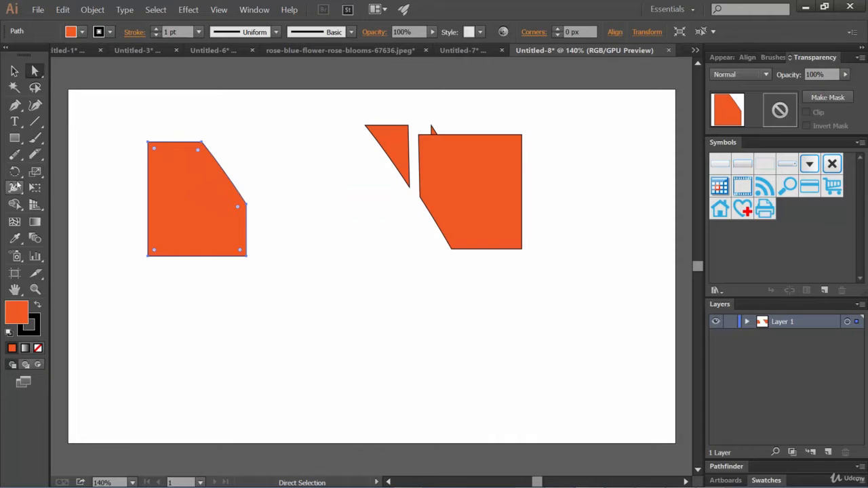
# Try reflecting the left piece freehand around a reference point placed to its right, and undo the reflection
pyautogui.click(15, 171)
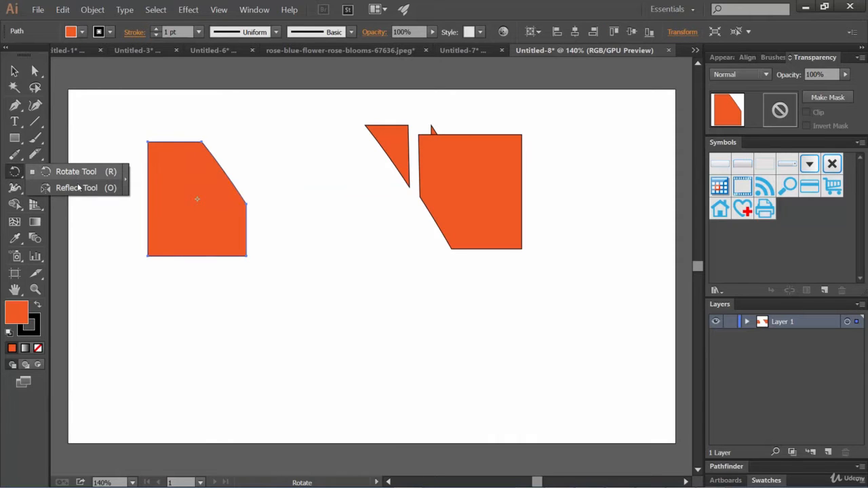
pyautogui.click(76, 187)
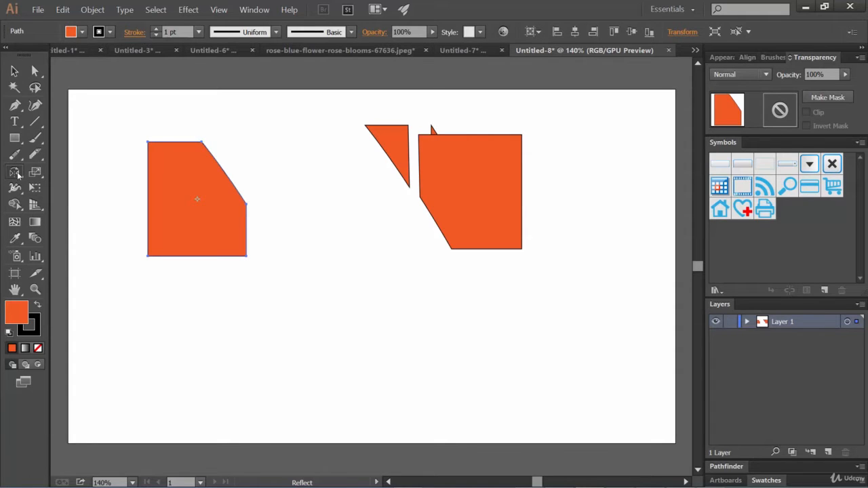
pyautogui.moveTo(18, 175); pyautogui.dragTo(105, 190)
pyautogui.click(285, 149)
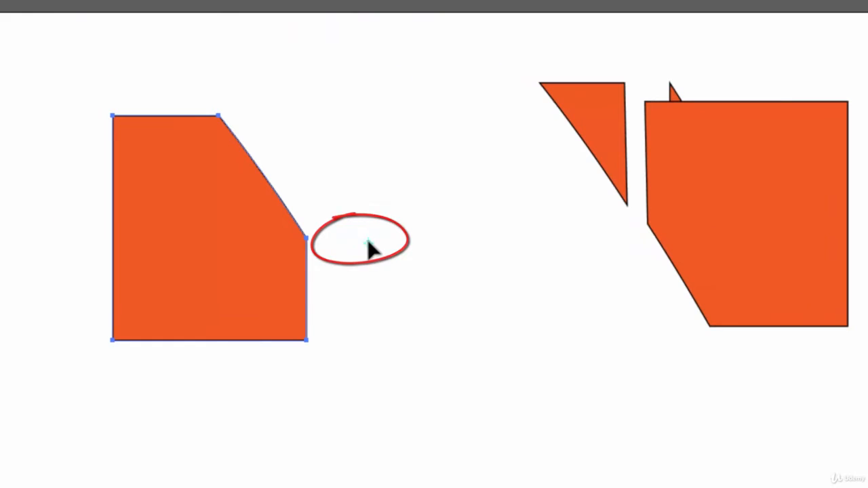
pyautogui.moveTo(367, 241)
pyautogui.mouseDown()
pyautogui.moveTo(355, 201)
pyautogui.moveTo(377, 201)
pyautogui.mouseUp()
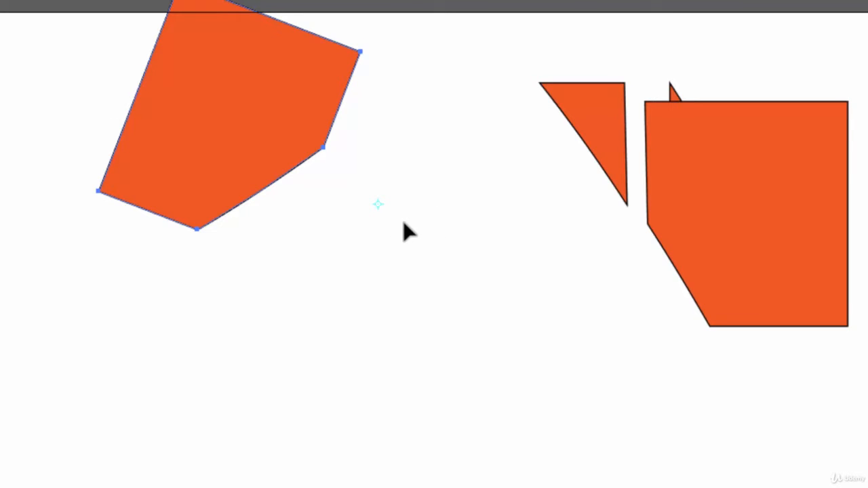
pyautogui.hotkey('ctrl', 'z')
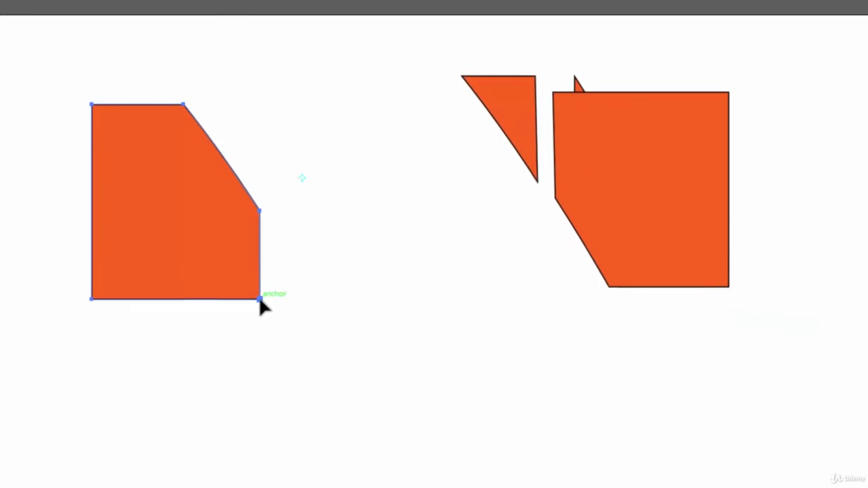
# Create a mirrored copy of the left piece across a vertical axis through its lower-right anchor, with Preview enabled
pyautogui.keyDown('alt'); pyautogui.click(307, 341); pyautogui.keyUp('alt')
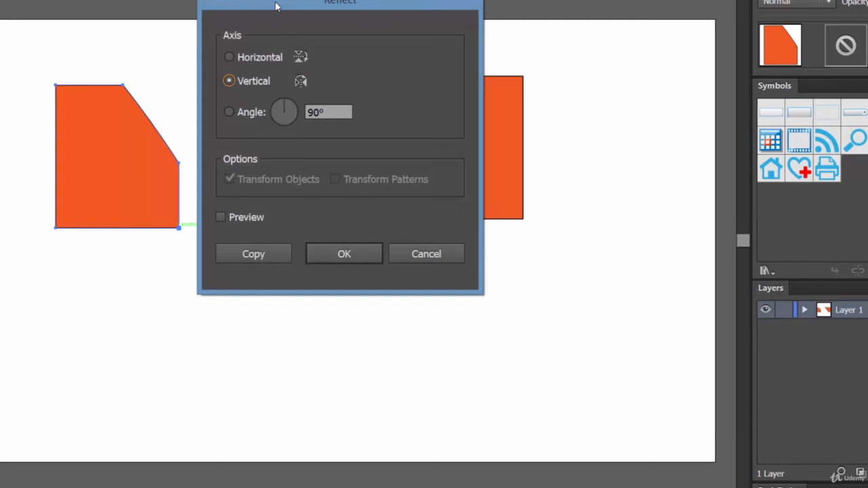
pyautogui.moveTo(275, 5); pyautogui.dragTo(359, 29)
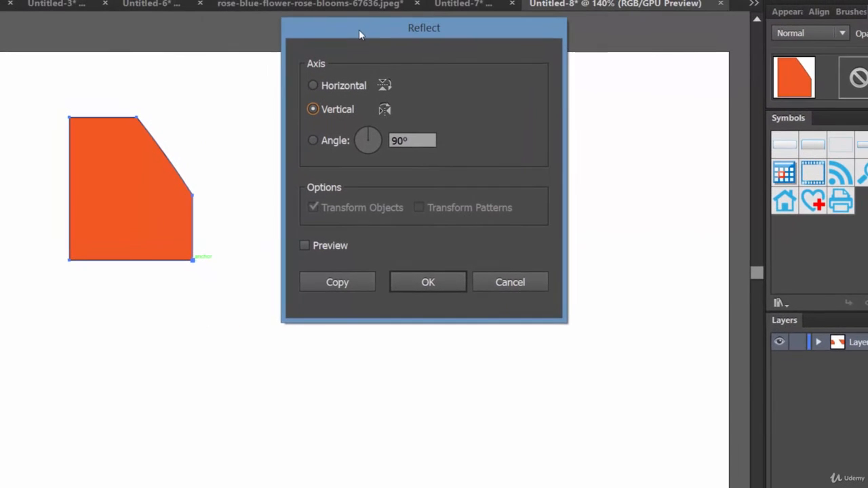
pyautogui.click(337, 250)
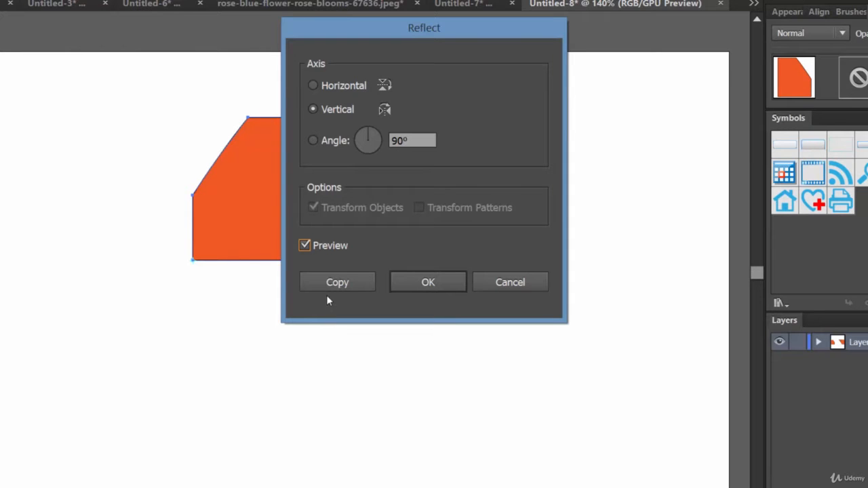
pyautogui.click(354, 288)
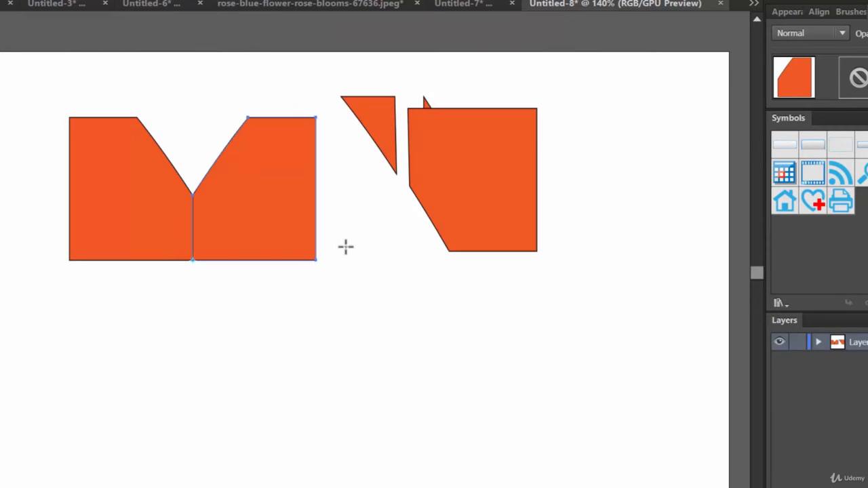
# Move the left piece and its mirrored copy together up and to the left, and deselect them
pyautogui.click(303, 378)
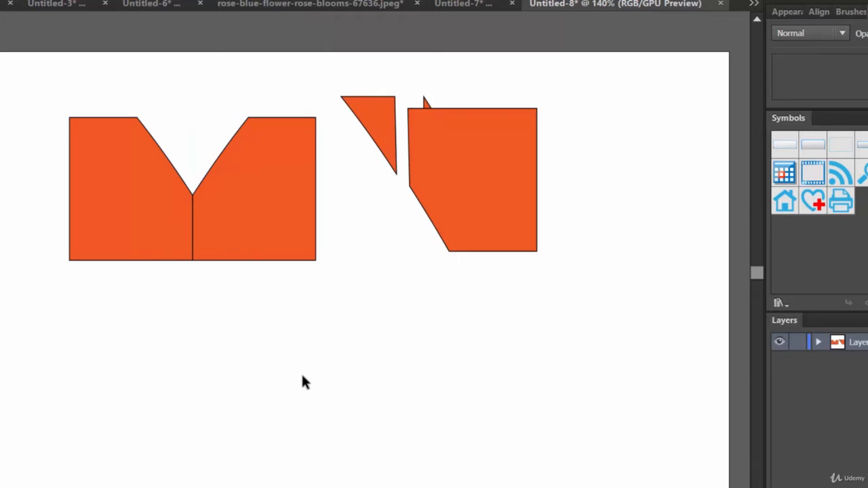
pyautogui.moveTo(337, 256); pyautogui.dragTo(1, 117)
pyautogui.moveTo(243, 228); pyautogui.dragTo(207, 214)
pyautogui.click(202, 327)
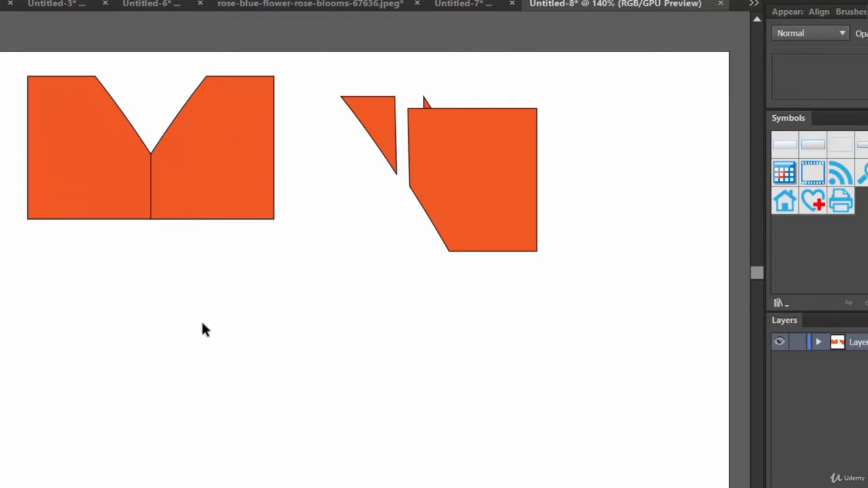
# Move the large right piece down into the empty area below the two triangles
pyautogui.moveTo(484, 204); pyautogui.dragTo(523, 312)
pyautogui.moveTo(476, 325); pyautogui.dragTo(495, 331)
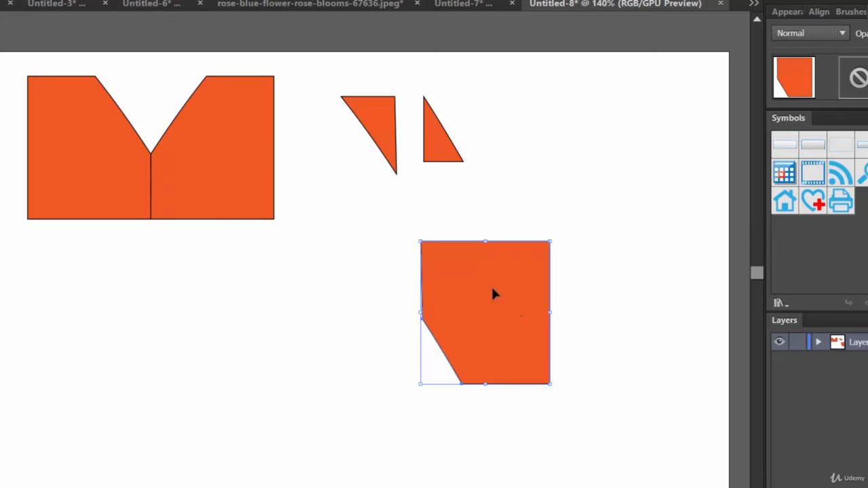
pyautogui.moveTo(494, 293); pyautogui.dragTo(479, 303)
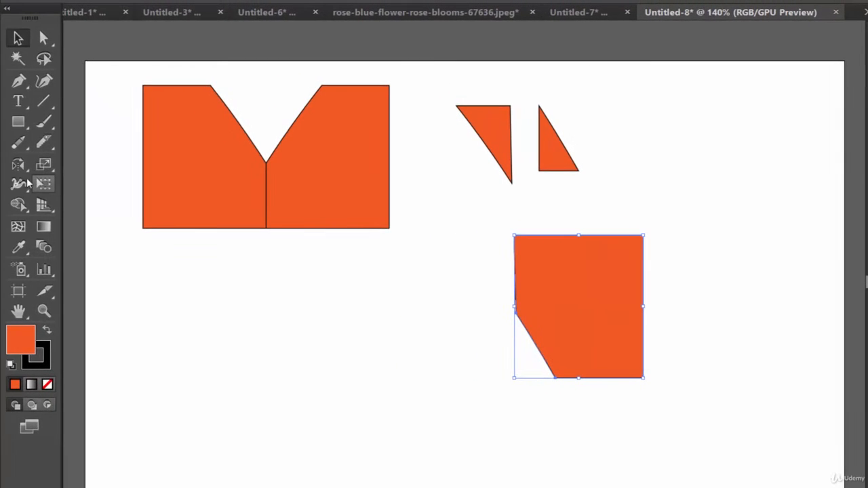
# Shift the large right piece slightly left and create a mirrored copy across a vertical axis through its left notch anchor
pyautogui.click(21, 168)
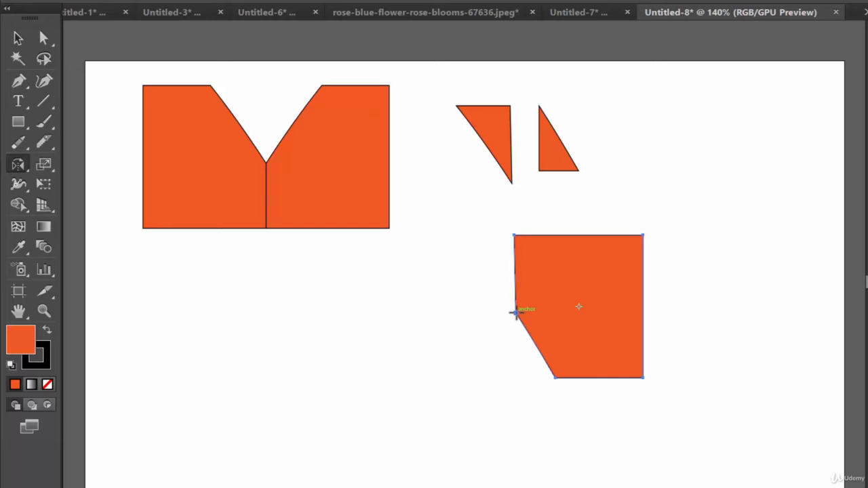
pyautogui.moveTo(516, 312); pyautogui.dragTo(499, 314)
pyautogui.keyDown('alt'); pyautogui.click(500, 314); pyautogui.keyUp('alt')
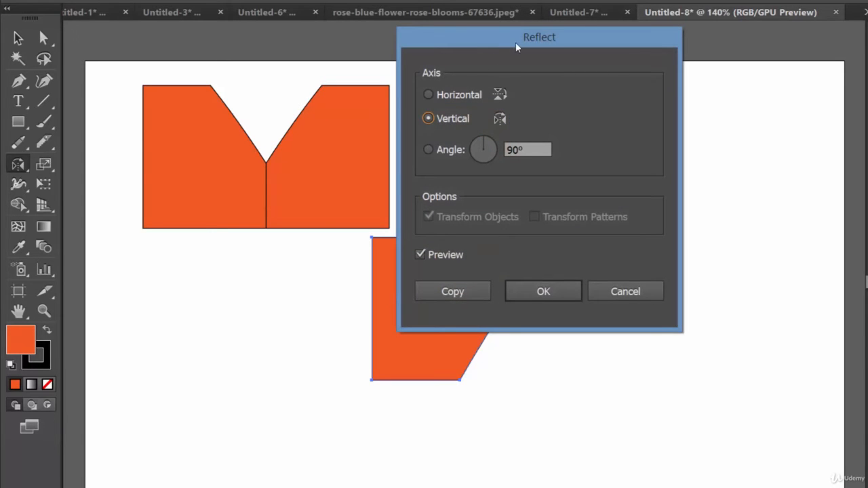
pyautogui.moveTo(504, 44); pyautogui.dragTo(695, 90)
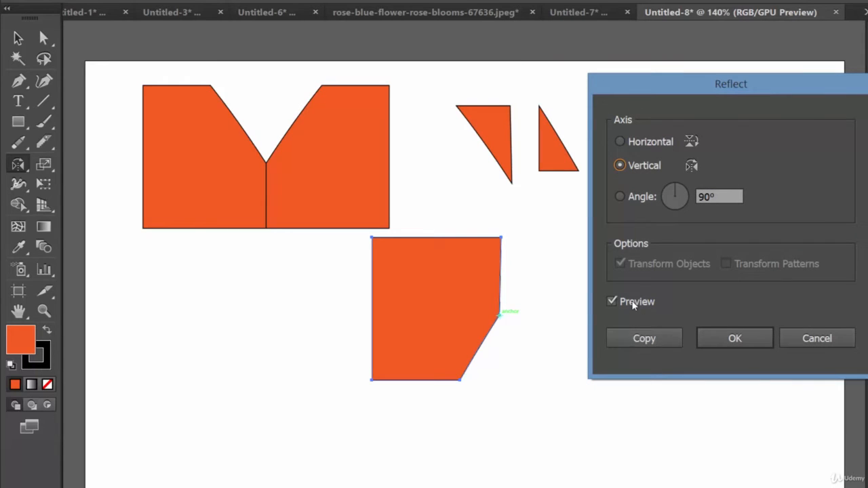
pyautogui.click(652, 344)
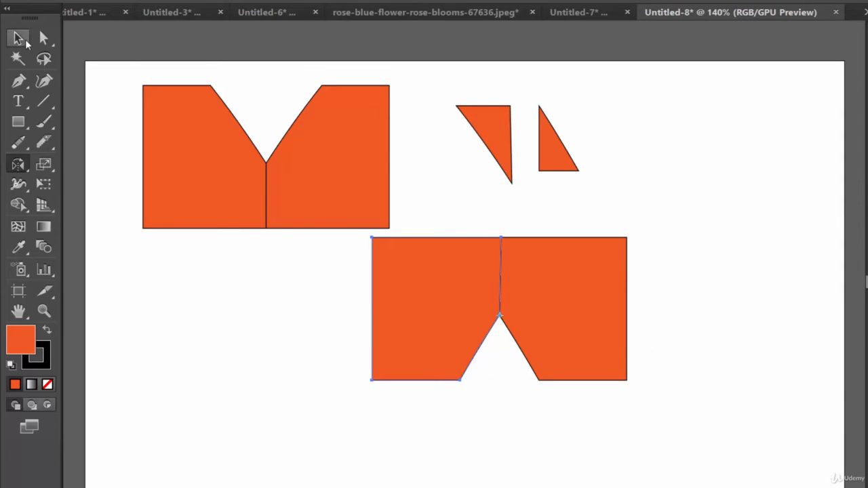
# Move both halves of the lower notched shape together to the right and slightly up, and deselect them
pyautogui.click(19, 38)
pyautogui.moveTo(685, 377); pyautogui.dragTo(413, 278)
pyautogui.moveTo(465, 290); pyautogui.dragTo(532, 282)
pyautogui.click(777, 335)
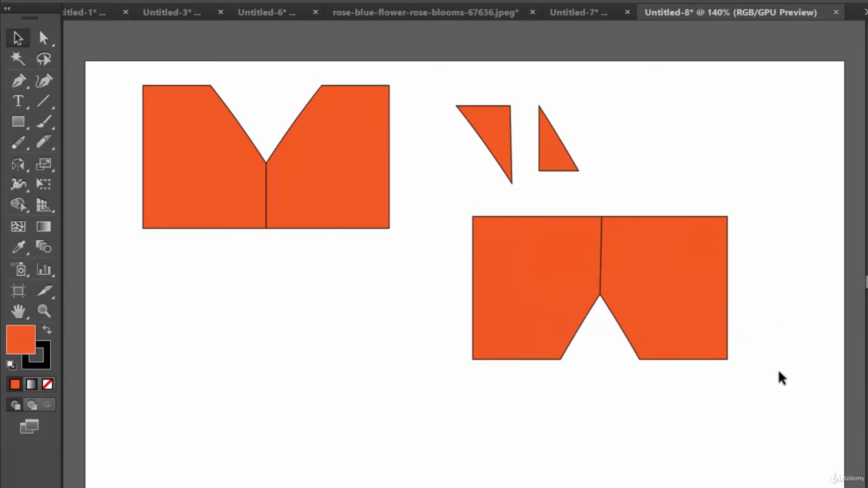
# Create a mirrored copy of both lower halves across a horizontal axis through the middle of their bottom edge
pyautogui.moveTo(765, 339); pyautogui.dragTo(413, 246)
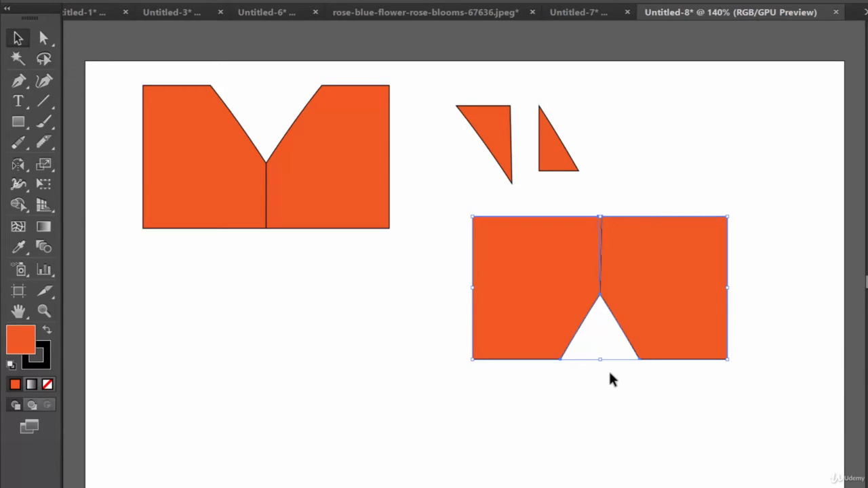
pyautogui.click(20, 166)
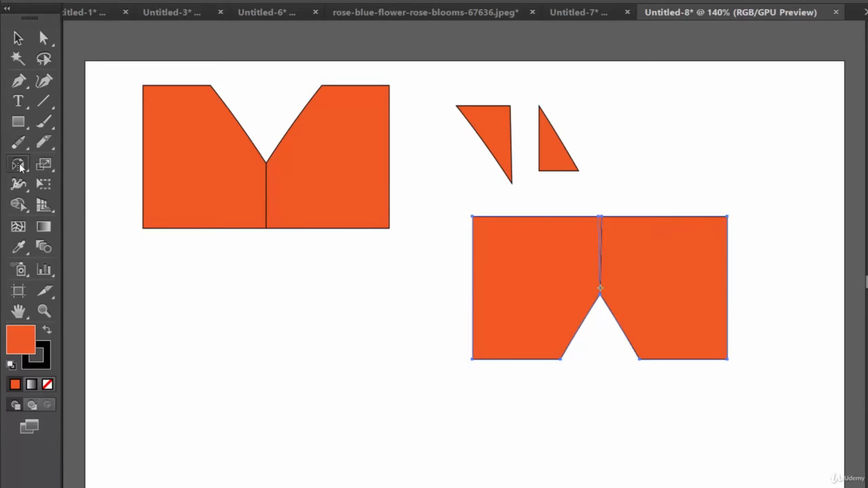
pyautogui.keyDown('alt'); pyautogui.click(601, 360); pyautogui.keyUp('alt')
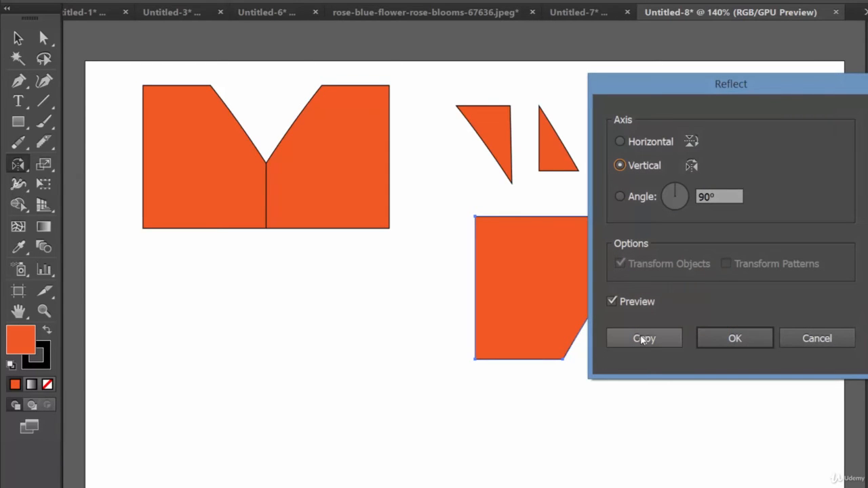
pyautogui.click(649, 144)
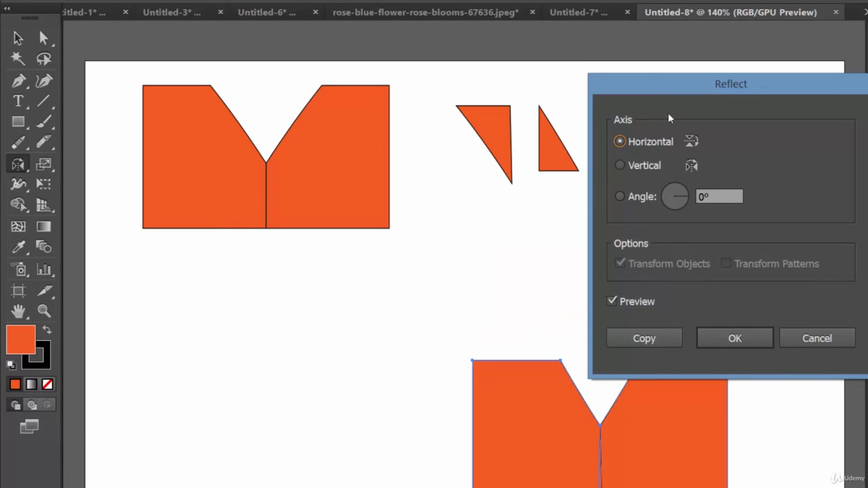
pyautogui.click(644, 338)
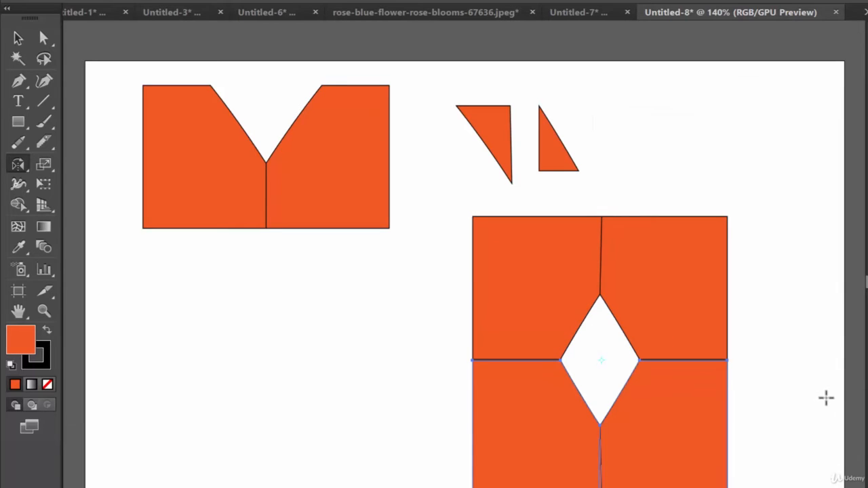
# Move the four-piece shape with the diamond opening up over the triangles, and deselect it
pyautogui.press('v')
pyautogui.click(248, 315)
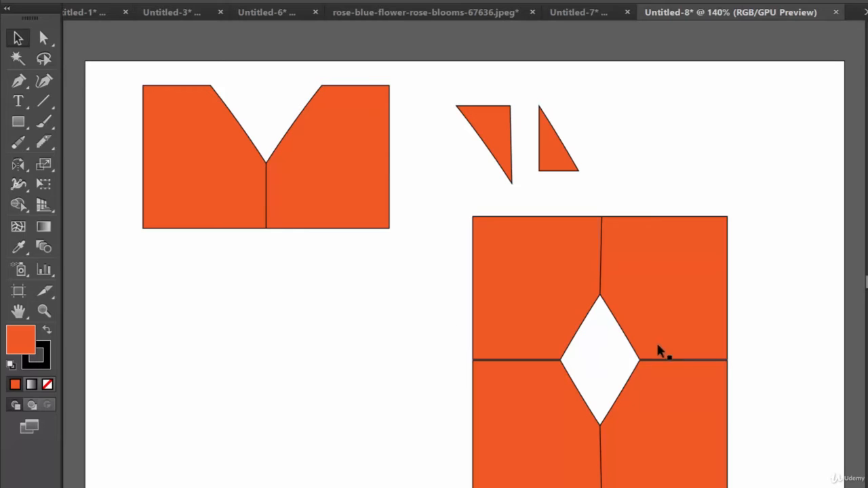
pyautogui.moveTo(533, 279); pyautogui.dragTo(533, 186)
pyautogui.click(326, 376)
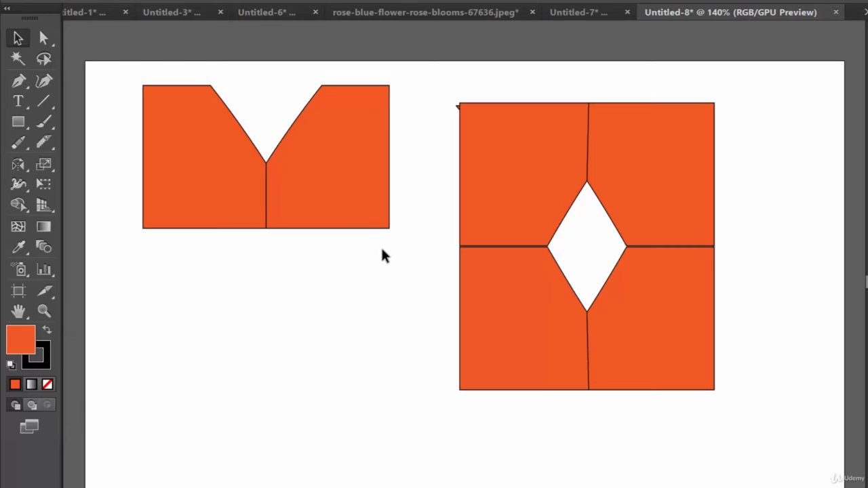
# Create a mirrored copy of both halves of the V-notched shape using the Reflect transform with a vertical axis
pyautogui.moveTo(374, 258); pyautogui.dragTo(165, 136)
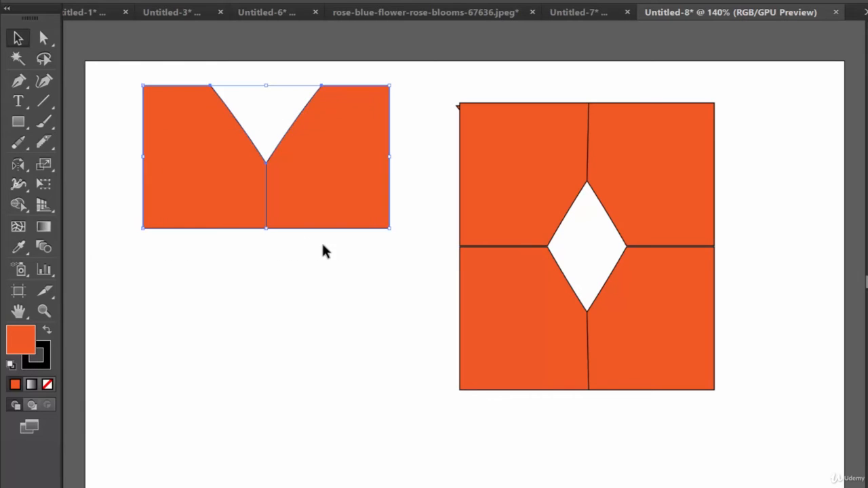
pyautogui.rightClick(337, 197)
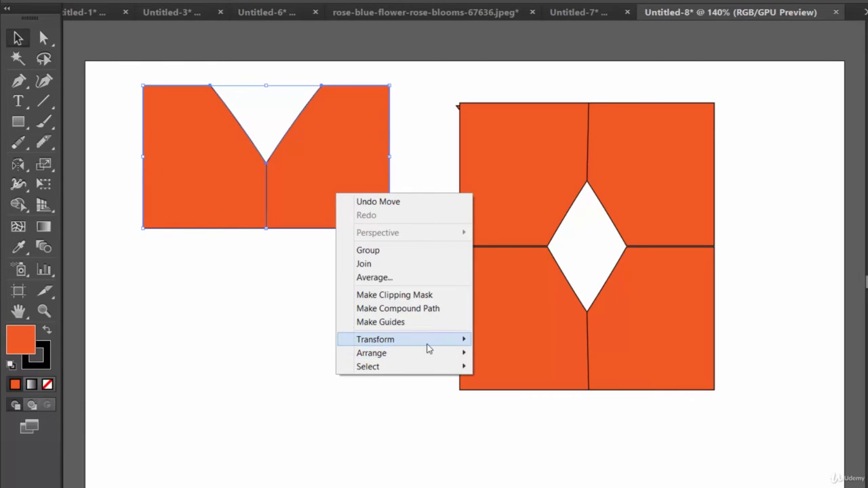
pyautogui.moveTo(428, 349)
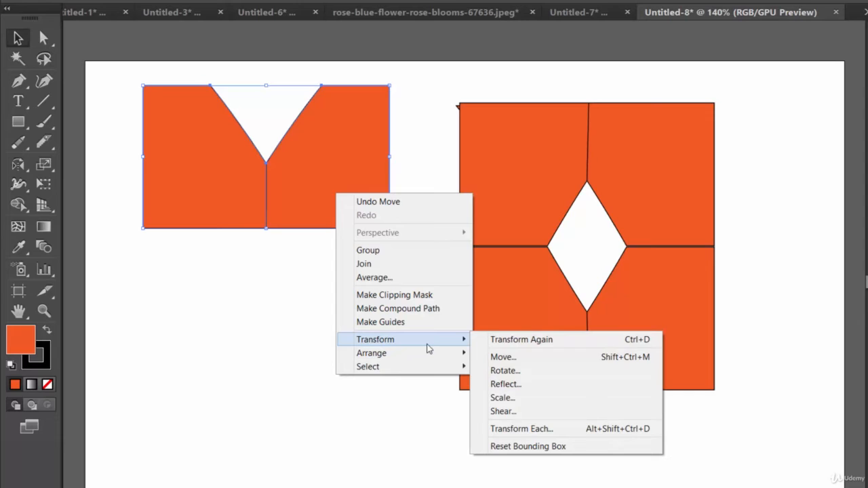
pyautogui.click(509, 388)
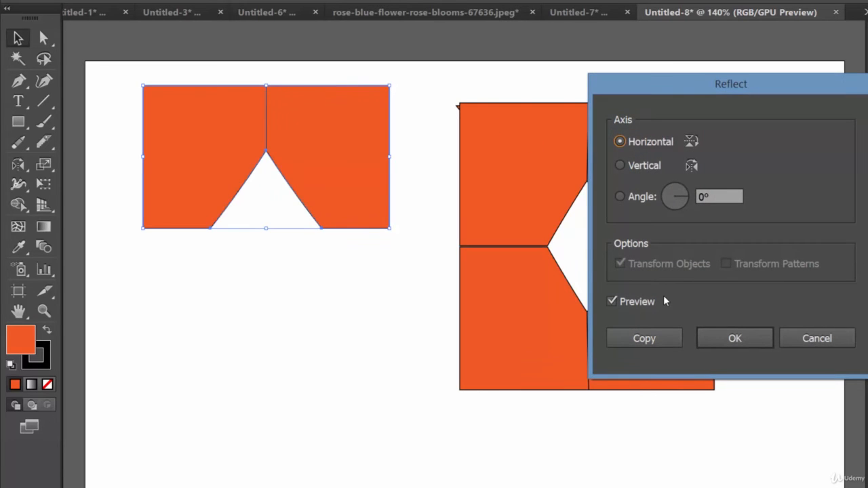
pyautogui.click(643, 167)
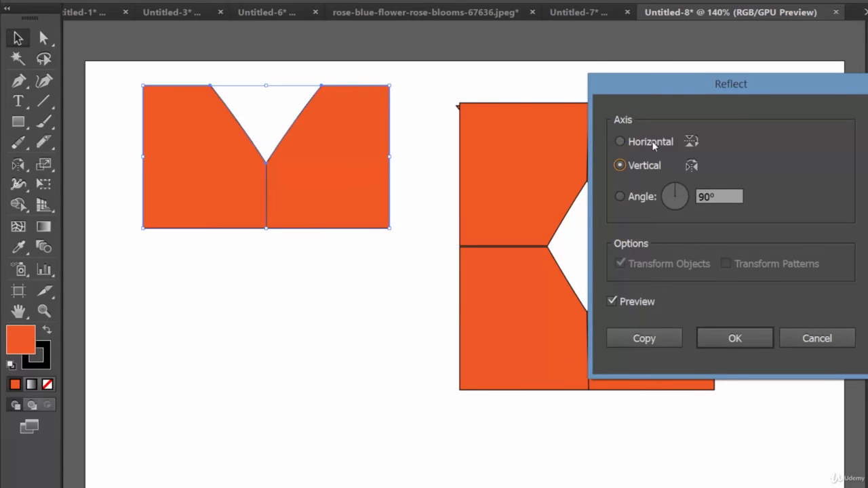
pyautogui.click(649, 142)
pyautogui.click(649, 168)
pyautogui.click(645, 339)
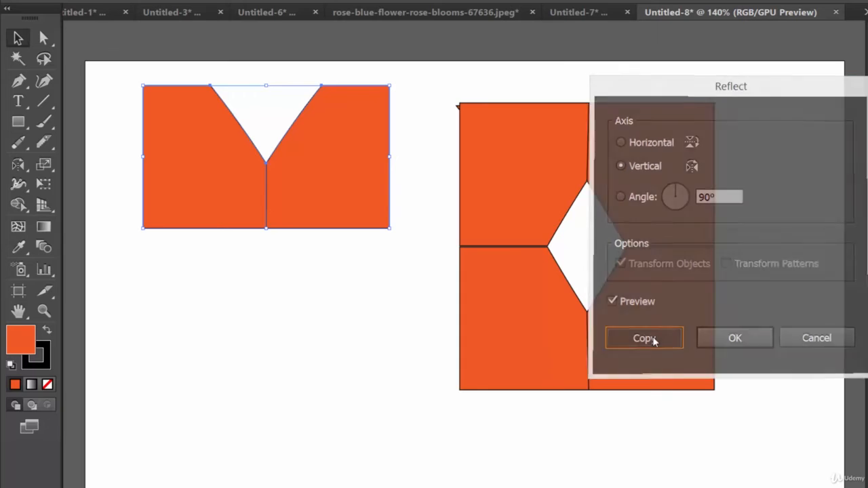
# Move the mirrored copy straight down until it sits directly beneath the original V-notched shape, and deselect it
pyautogui.moveTo(325, 188); pyautogui.dragTo(327, 325)
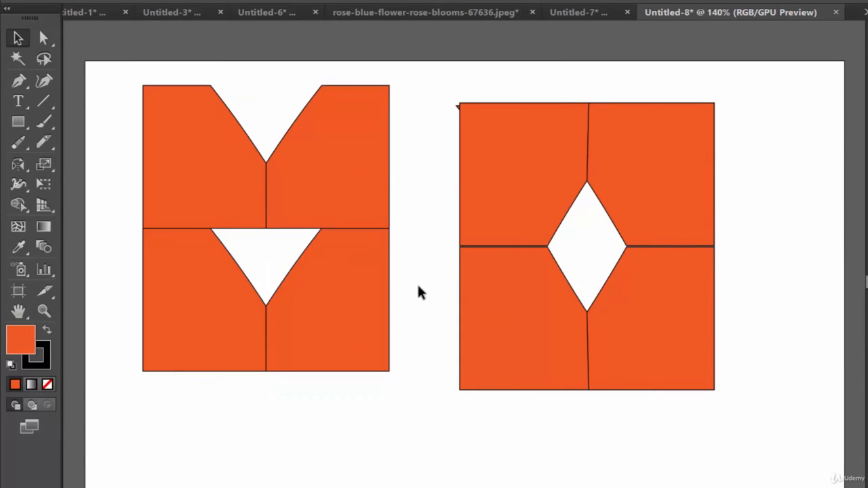
pyautogui.click(337, 302)
pyautogui.click(299, 422)
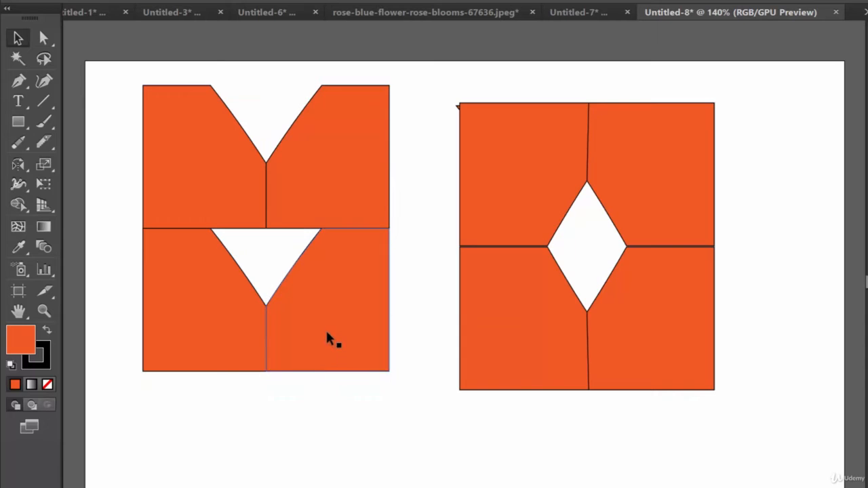
pyautogui.click(325, 332)
pyautogui.click(284, 442)
# Delete both halves of the copied V-notched shape beneath the original
pyautogui.click(18, 166)
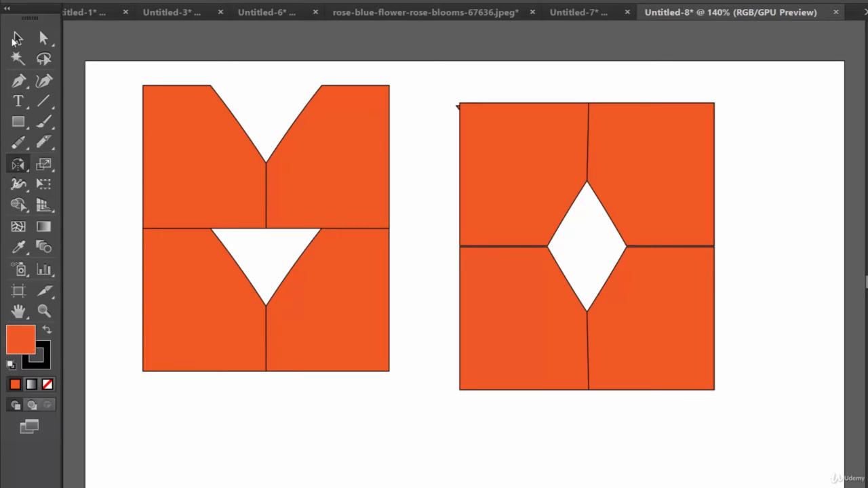
pyautogui.press('v')
pyautogui.moveTo(412, 299); pyautogui.dragTo(136, 282)
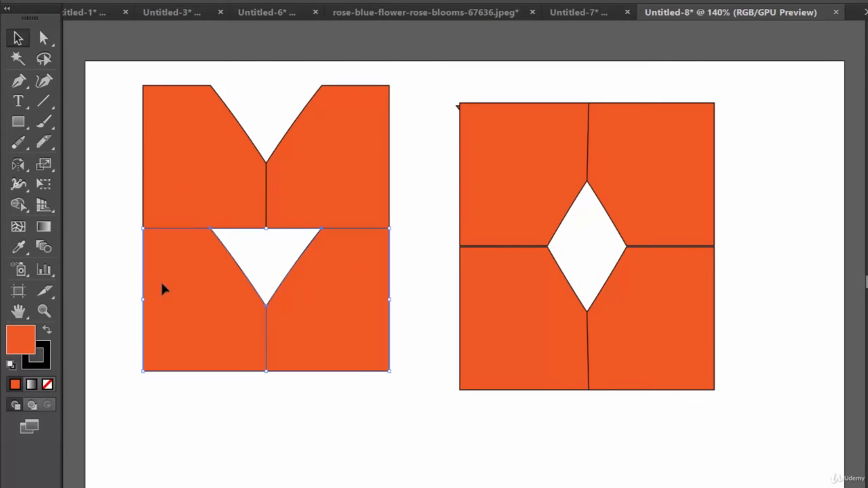
pyautogui.press('Delete')
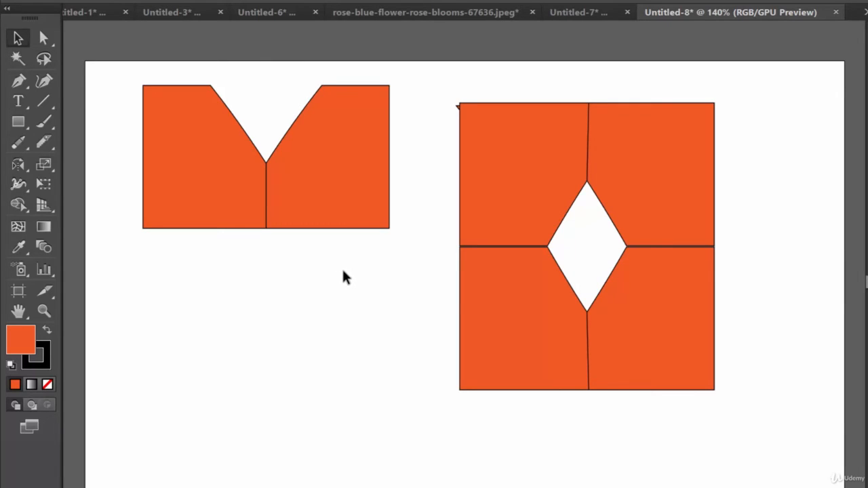
# Create a mirrored copy of both V-notched halves across a horizontal axis through the middle anchor of their bottom edge, and deselect it
pyautogui.moveTo(345, 269); pyautogui.dragTo(142, 155)
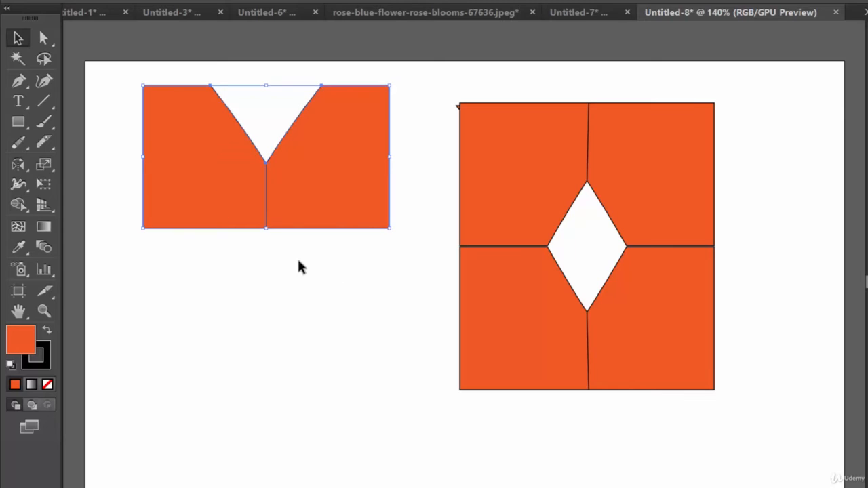
pyautogui.click(16, 167)
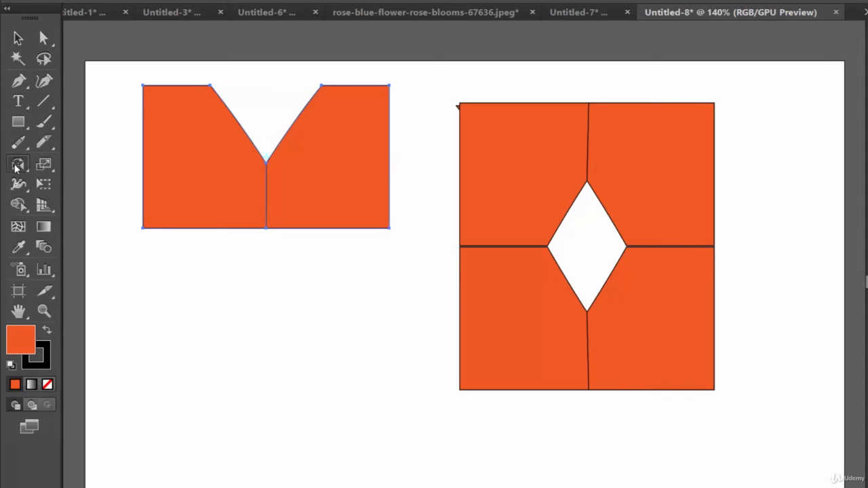
pyautogui.keyDown('alt'); pyautogui.click(266, 228); pyautogui.keyUp('alt')
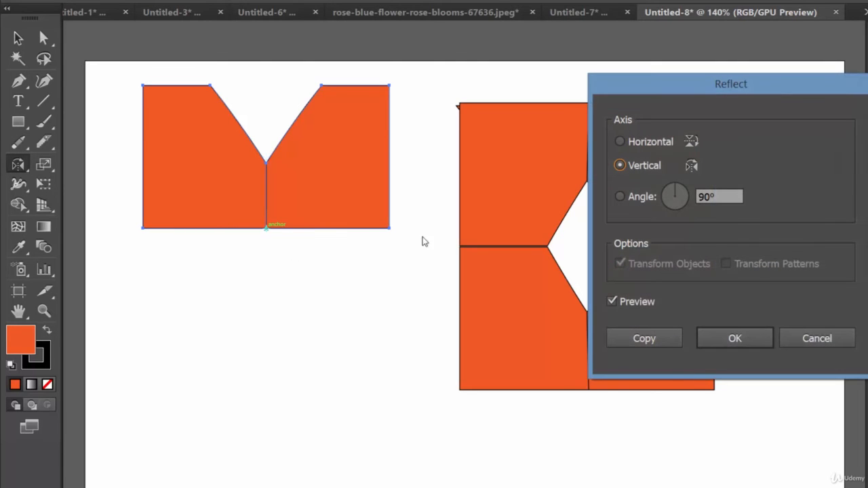
pyautogui.click(648, 143)
pyautogui.click(657, 338)
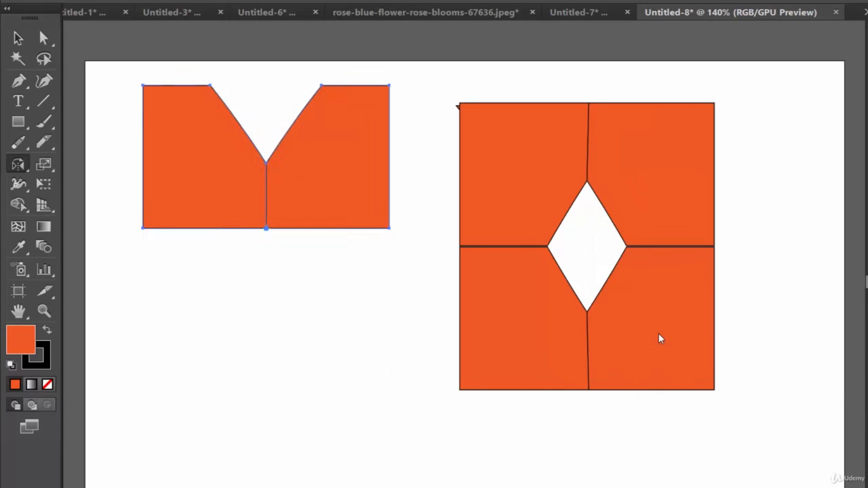
pyautogui.click(18, 38)
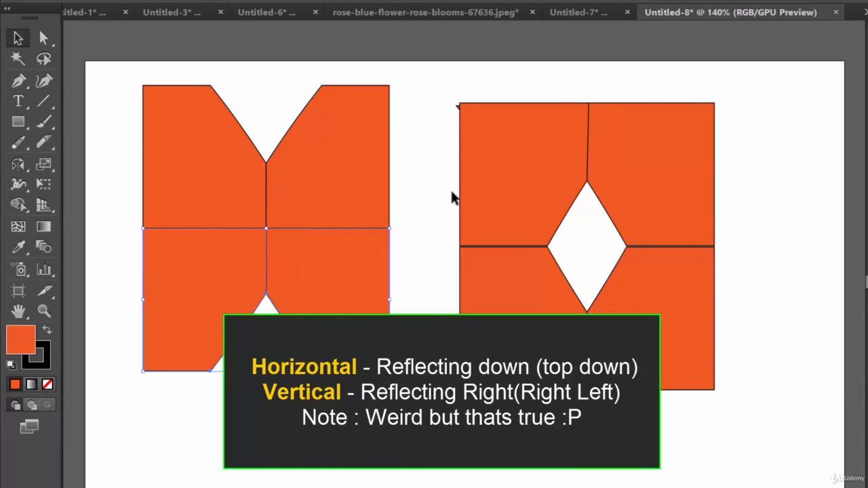
pyautogui.click(415, 181)
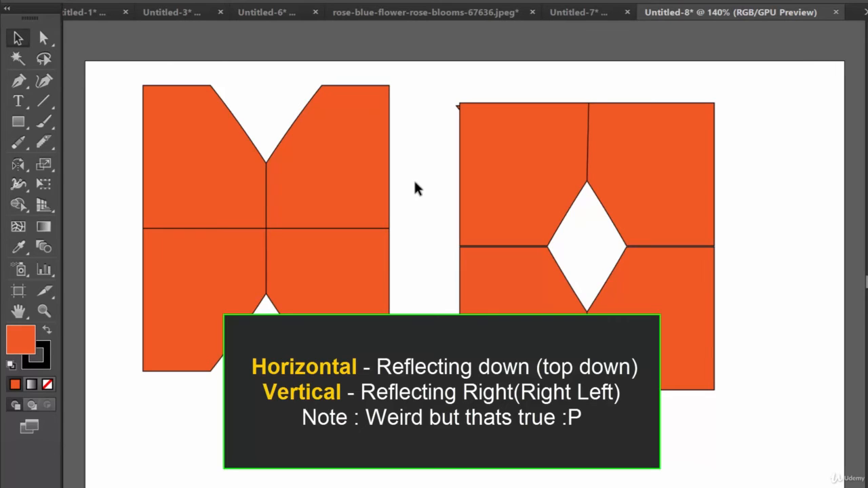
# Try rotating the upper-right piece of the double-notched shape freehand about its centre with the Rotate tool, and undo the rotation
pyautogui.click(19, 204)
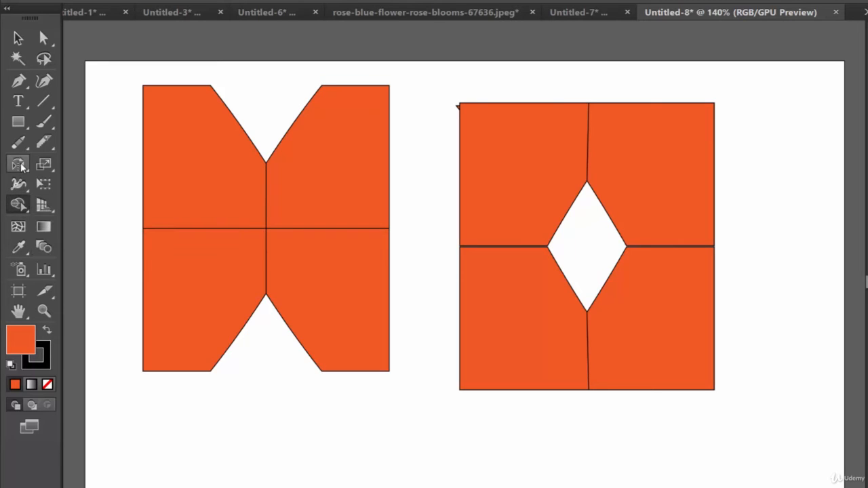
pyautogui.click(21, 166)
pyautogui.click(86, 164)
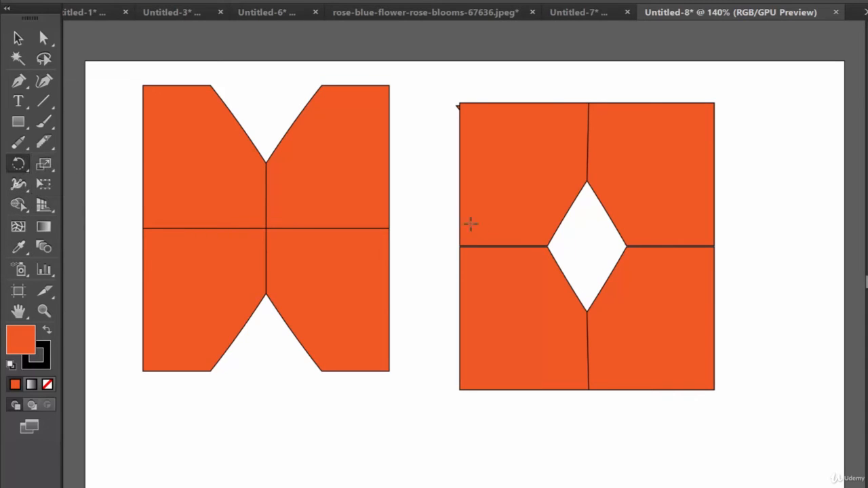
pyautogui.press('v')
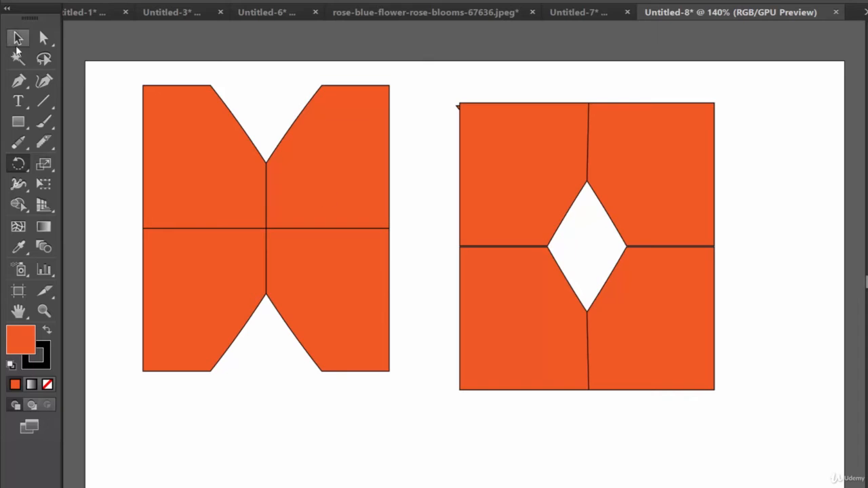
pyautogui.click(335, 175)
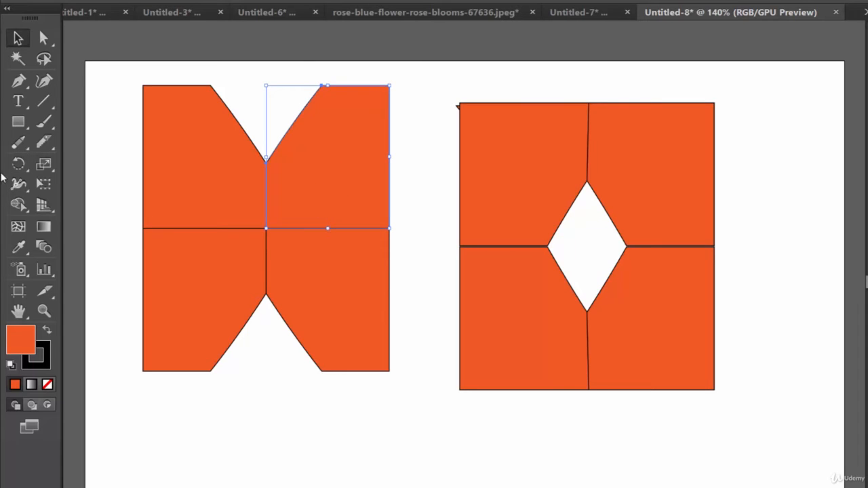
pyautogui.click(21, 164)
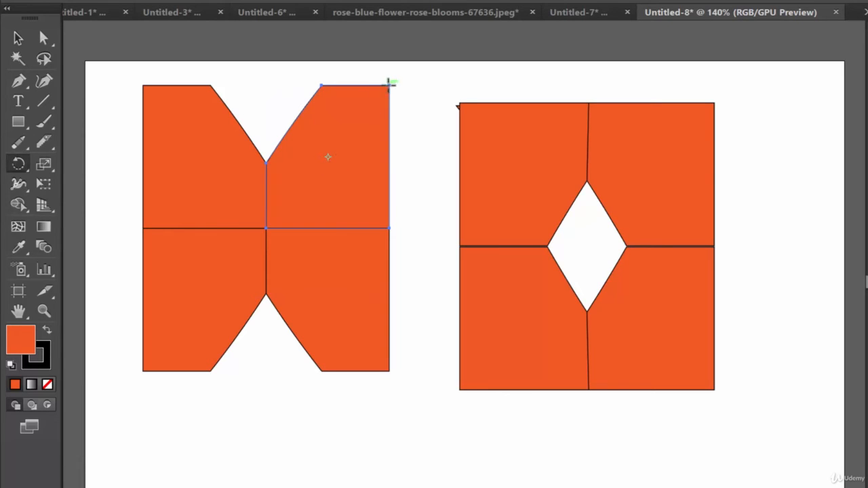
pyautogui.moveTo(390, 84); pyautogui.dragTo(333, 117)
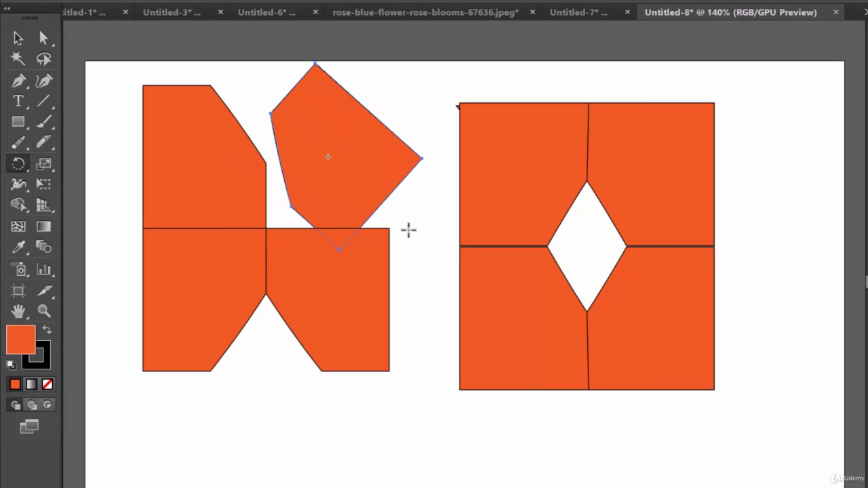
pyautogui.hotkey('ctrl', 'z')
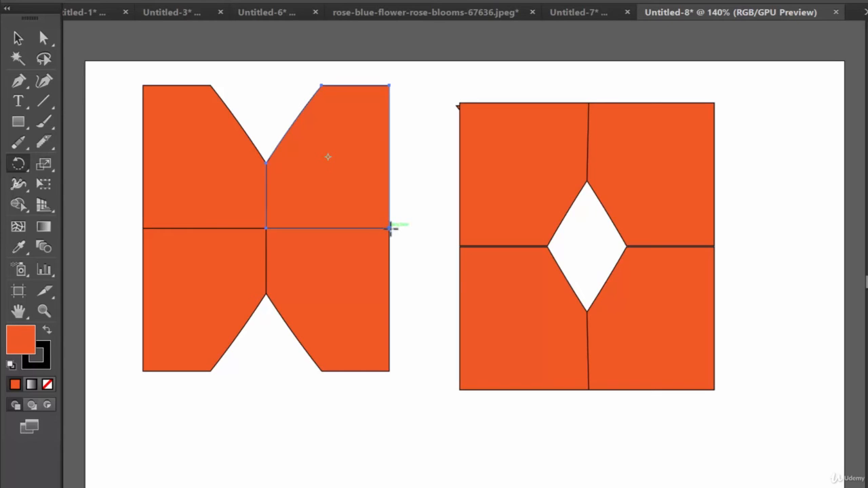
# Try rotating the upper-right piece of the double-notched shape about its lower-right anchor through a previewed 360° turn, and cancel the rotation
pyautogui.keyDown('alt'); pyautogui.click(392, 227); pyautogui.keyUp('alt')
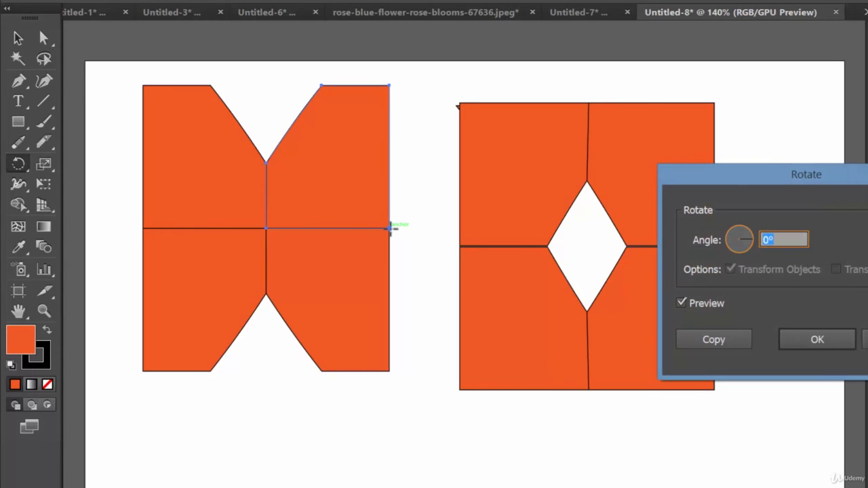
pyautogui.moveTo(833, 200); pyautogui.dragTo(665, 140)
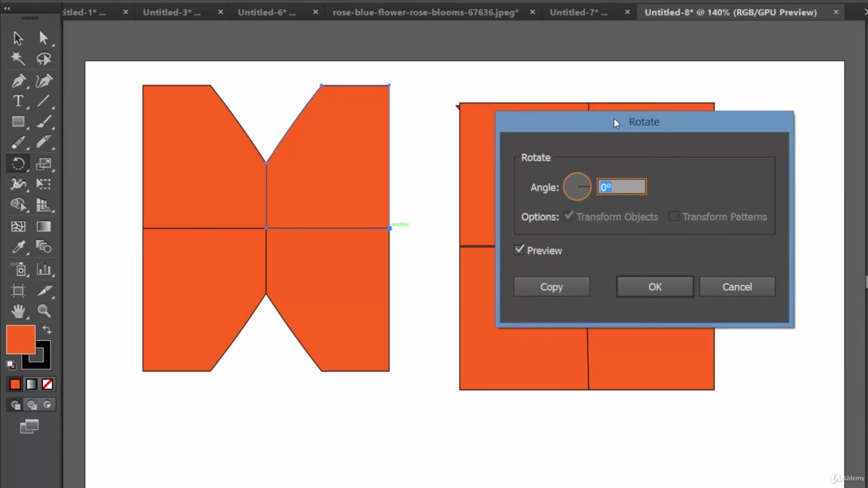
pyautogui.moveTo(615, 120); pyautogui.dragTo(573, 90)
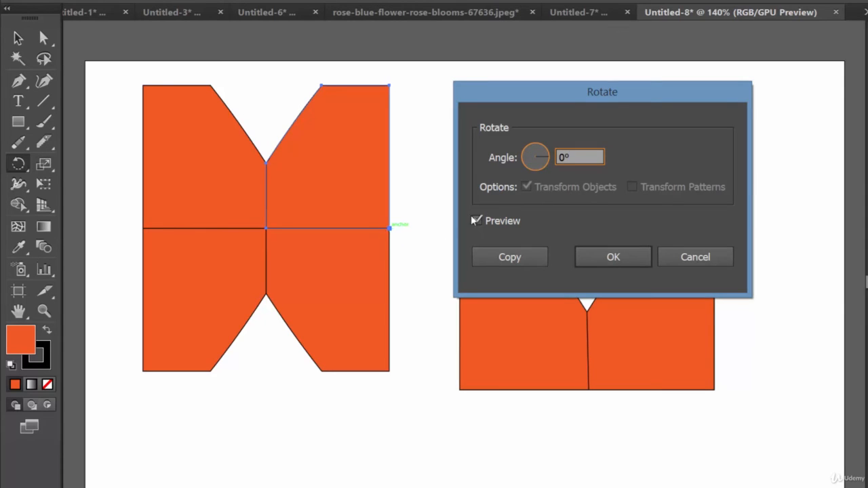
pyautogui.press('Up')
pyautogui.press('Up')
pyautogui.press('Up')
pyautogui.press('Up')
pyautogui.press('Up')
pyautogui.press('Up')
pyautogui.press('Up')
pyautogui.press('Up')
pyautogui.press('Up')
pyautogui.press('Up')
pyautogui.press('Up')
pyautogui.press('Up')
pyautogui.press('Up')
pyautogui.press('Up')
pyautogui.press('Up')
pyautogui.press('Up')
pyautogui.press('Up')
pyautogui.press('Up')
pyautogui.press('Up')
pyautogui.press('Up')
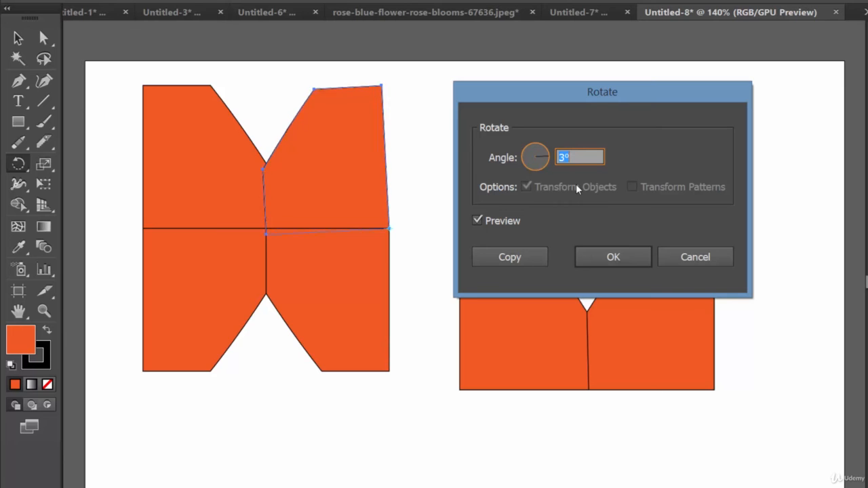
pyautogui.press('Up')
pyautogui.press('Up')
pyautogui.press('Up')
pyautogui.press('Up')
pyautogui.press('Up')
pyautogui.press('Up')
pyautogui.press('Up')
pyautogui.press('Up')
pyautogui.press('Up')
pyautogui.press('Up')
pyautogui.press('Up')
pyautogui.press('Up')
pyautogui.press('Up')
pyautogui.press('Up')
pyautogui.press('Up')
pyautogui.press('Up')
pyautogui.press('Up')
pyautogui.press('Up')
pyautogui.press('Up')
pyautogui.press('Up')
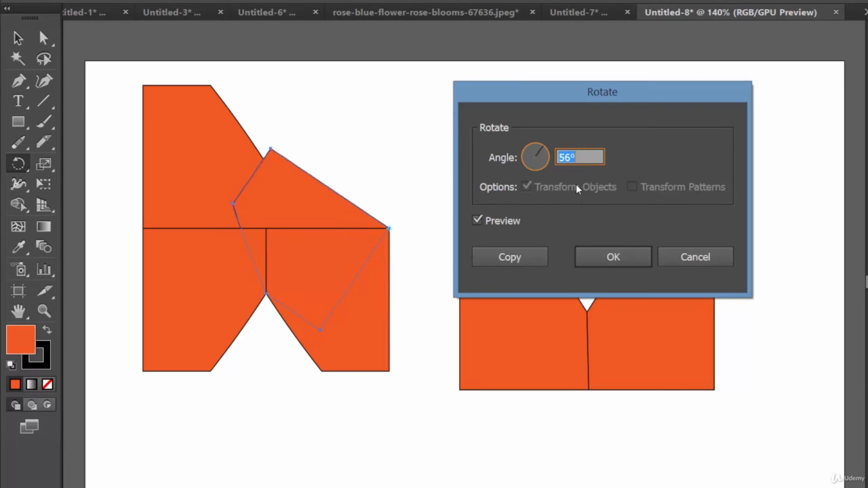
pyautogui.press('Up')
pyautogui.press('Up')
pyautogui.press('Up')
pyautogui.press('Up')
pyautogui.press('Up')
pyautogui.press('Up')
pyautogui.press('Up')
pyautogui.press('Up')
pyautogui.press('Up')
pyautogui.press('Up')
pyautogui.press('Up')
pyautogui.press('Up')
pyautogui.press('Up')
pyautogui.press('Up')
pyautogui.press('Up')
pyautogui.press('Up')
pyautogui.press('Up')
pyautogui.press('Up')
pyautogui.press('Up')
pyautogui.press('Up')
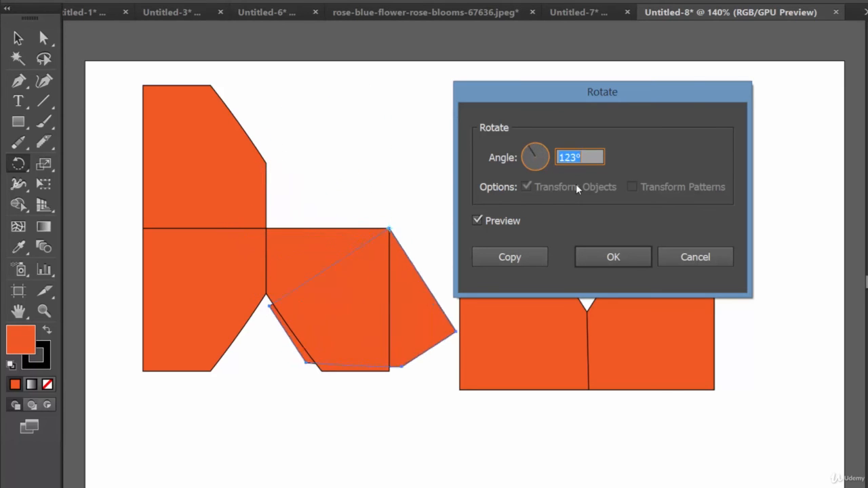
pyautogui.press('Up')
pyautogui.press('Up')
pyautogui.press('Up')
pyautogui.press('Up')
pyautogui.press('Up')
pyautogui.press('Up')
pyautogui.press('Up')
pyautogui.press('Up')
pyautogui.press('Up')
pyautogui.press('Up')
pyautogui.press('Up')
pyautogui.press('Up')
pyautogui.press('Up')
pyautogui.press('Up')
pyautogui.press('Up')
pyautogui.press('Up')
pyautogui.press('Up')
pyautogui.press('Up')
pyautogui.press('Up')
pyautogui.press('Up')
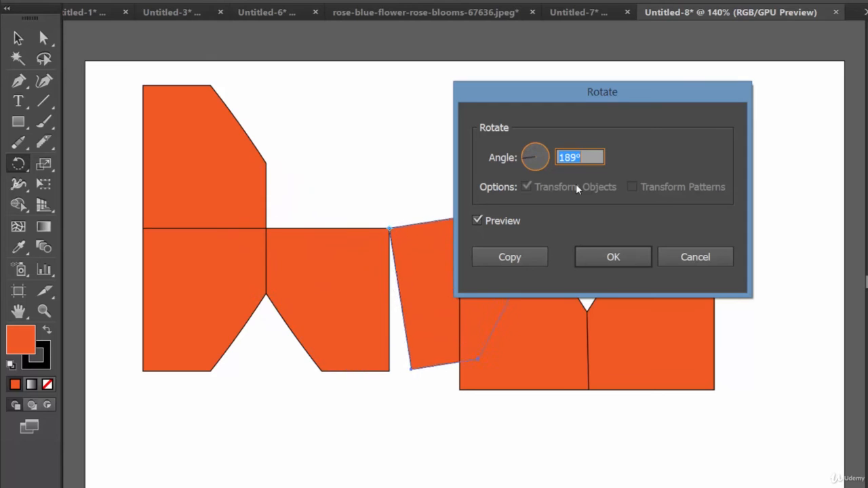
pyautogui.press('Up')
pyautogui.press('Up')
pyautogui.press('Up')
pyautogui.press('Up')
pyautogui.press('Up')
pyautogui.press('Up')
pyautogui.press('Up')
pyautogui.press('Up')
pyautogui.press('Up')
pyautogui.press('Up')
pyautogui.press('Up')
pyautogui.press('Up')
pyautogui.press('Up')
pyautogui.press('Up')
pyautogui.press('Up')
pyautogui.press('Up')
pyautogui.press('Up')
pyautogui.press('Up')
pyautogui.press('Up')
pyautogui.press('Up')
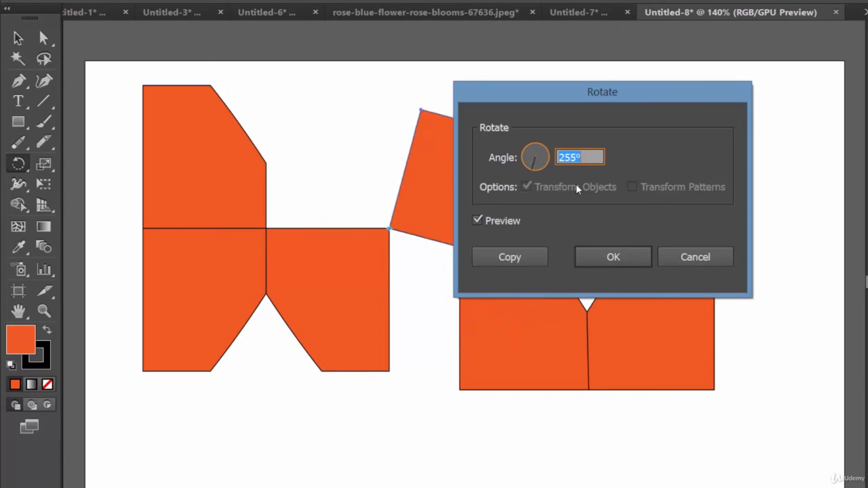
pyautogui.press('Up')
pyautogui.press('Up')
pyautogui.press('Up')
pyautogui.press('Up')
pyautogui.press('Up')
pyautogui.press('Up')
pyautogui.press('Up')
pyautogui.press('Up')
pyautogui.press('Up')
pyautogui.press('Up')
pyautogui.press('Up')
pyautogui.press('Up')
pyautogui.press('Up')
pyautogui.press('Up')
pyautogui.press('Up')
pyautogui.press('Up')
pyautogui.press('Up')
pyautogui.press('Up')
pyautogui.press('Up')
pyautogui.press('Up')
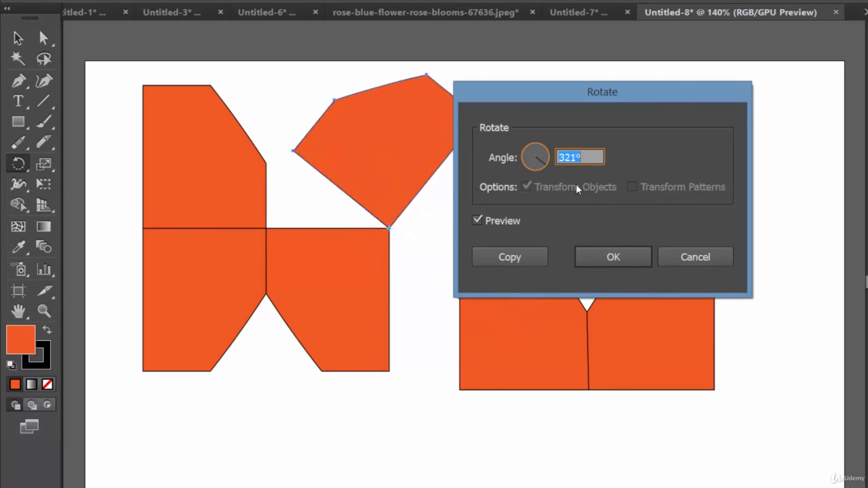
pyautogui.press('Up')
pyautogui.press('Up')
pyautogui.press('Up')
pyautogui.press('Up')
pyautogui.press('Up')
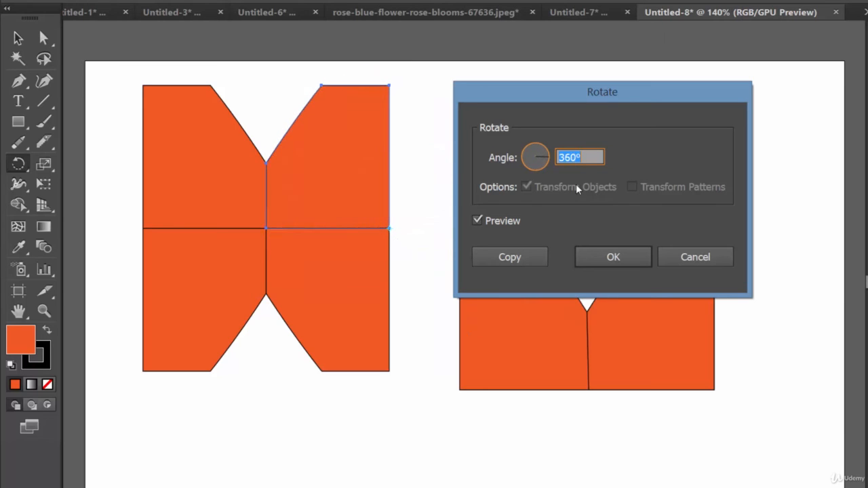
pyautogui.click(713, 257)
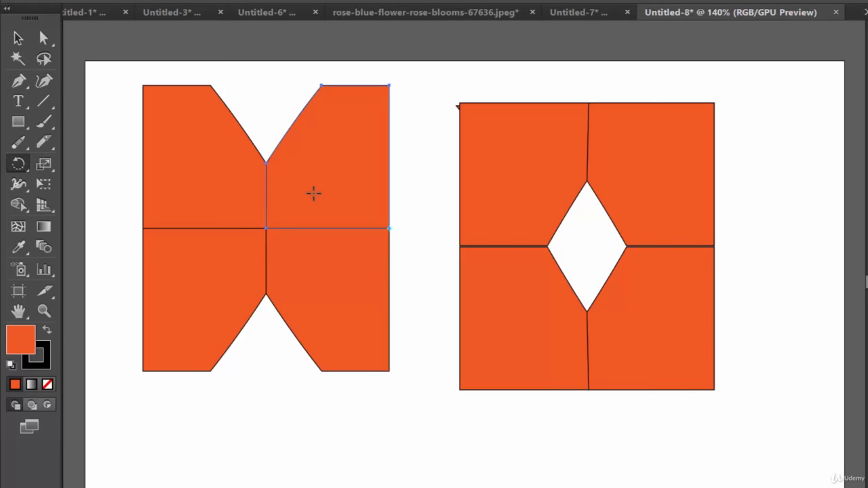
# Examine the Transform commands available for the upper-right piece with the Selection tool, and leave the piece deselected
pyautogui.click(20, 169)
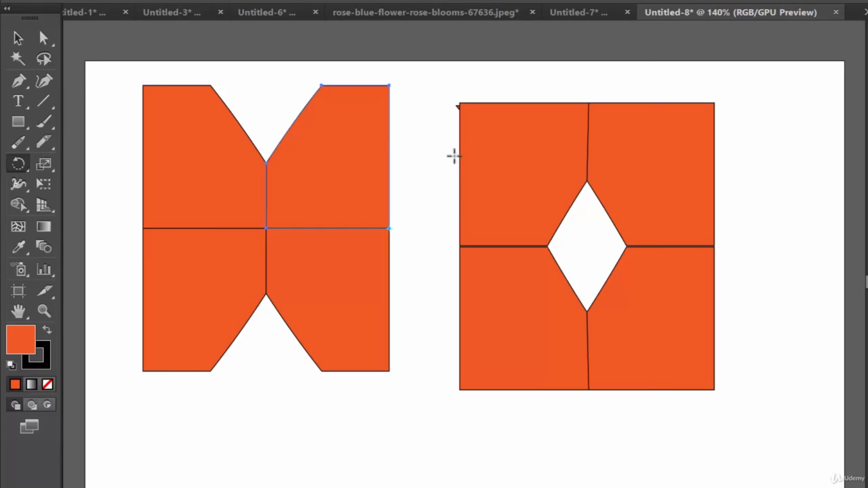
pyautogui.click(16, 38)
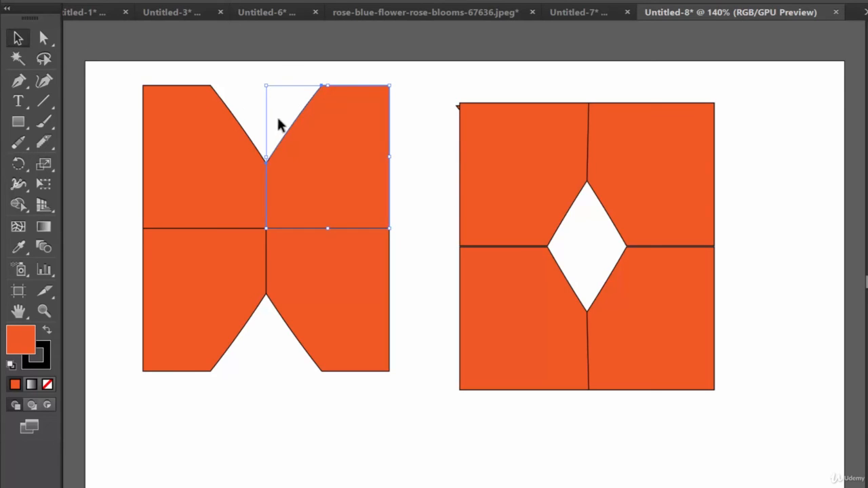
pyautogui.click(438, 190)
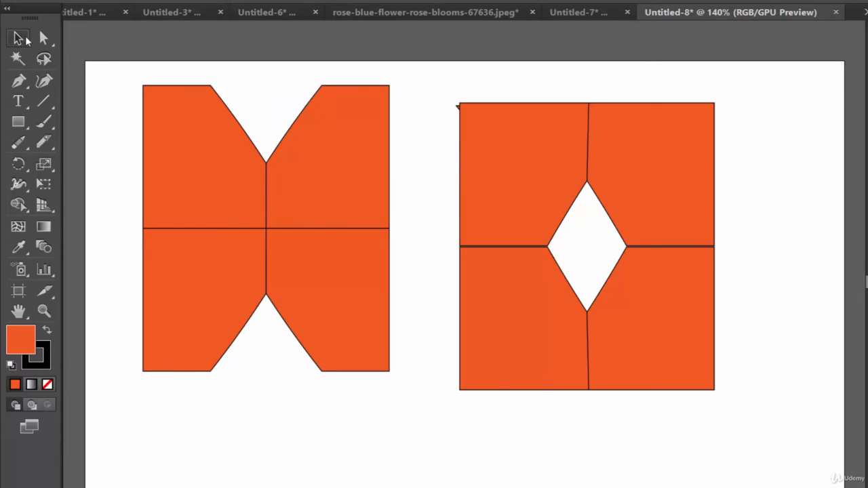
pyautogui.click(343, 167)
pyautogui.rightClick(346, 170)
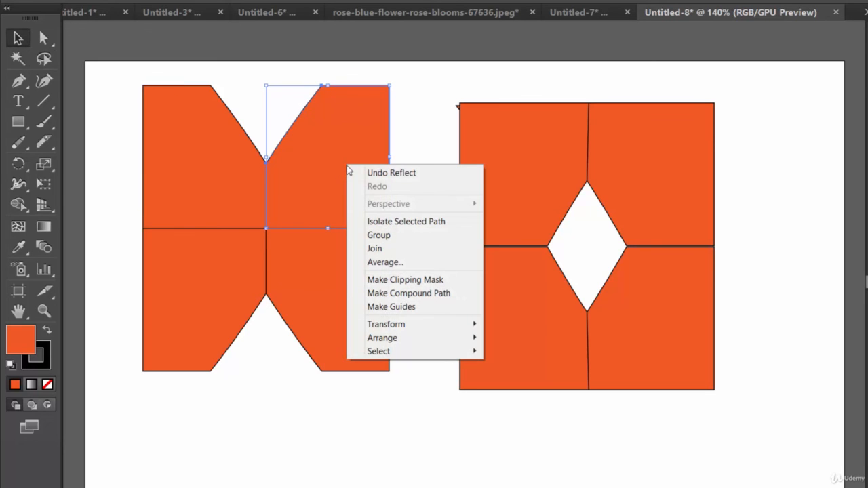
pyautogui.moveTo(423, 324)
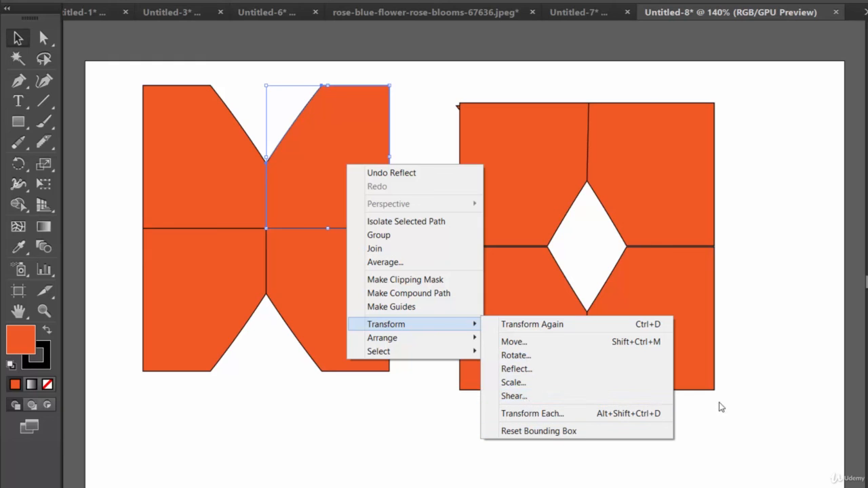
pyautogui.click(755, 388)
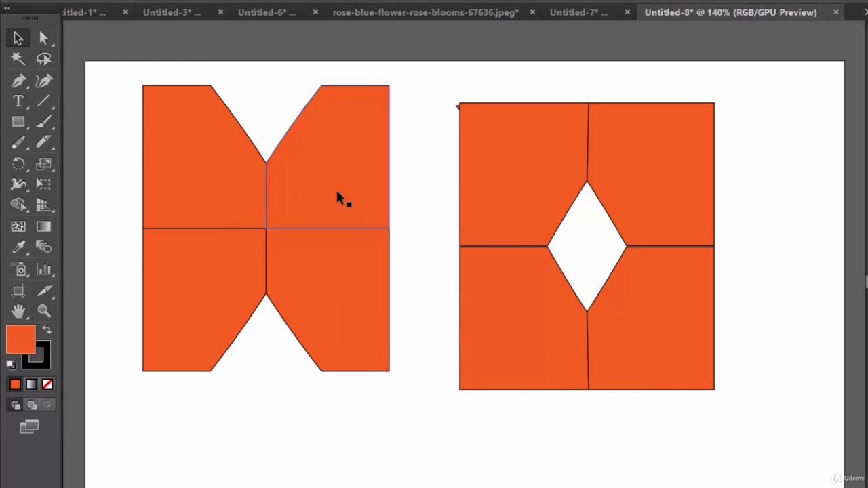
# Move both right-hand pieces of the double-notched shape down, keeping them stacked and slightly apart from the left-hand pieces, and deselect
pyautogui.click(356, 219)
pyautogui.moveTo(337, 141); pyautogui.dragTo(342, 221)
pyautogui.moveTo(344, 257); pyautogui.dragTo(337, 361)
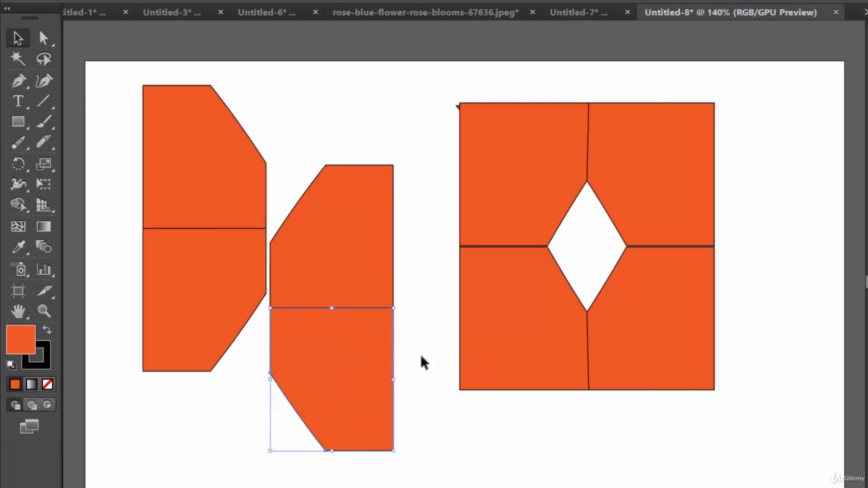
pyautogui.click(429, 355)
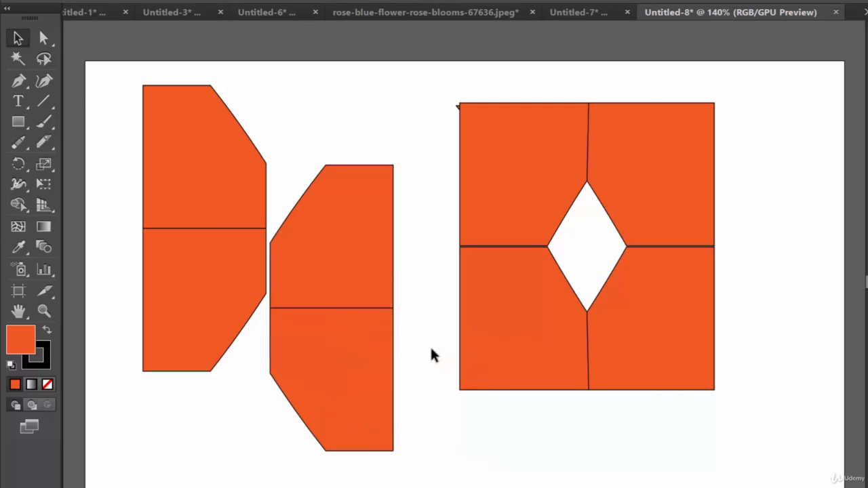
# Examine the scale, move, rotate and reflect options of the Distort & Transform effect named Transform, and close it without applying
pyautogui.click(18, 164)
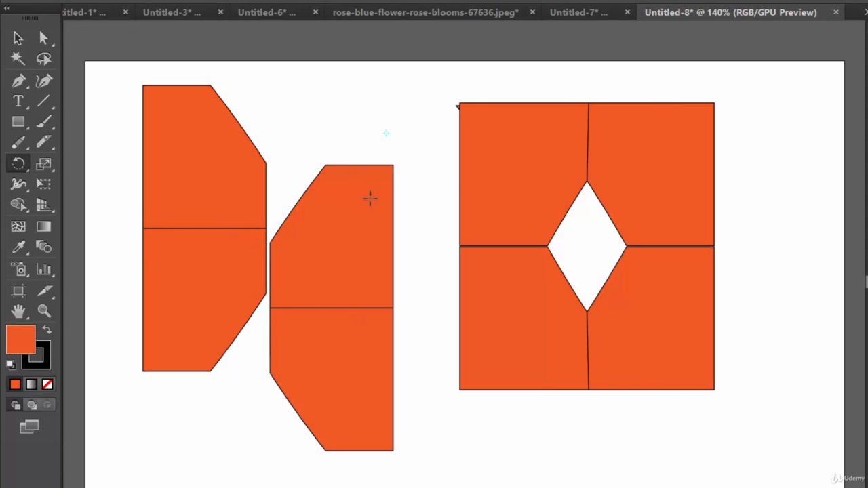
pyautogui.press('v')
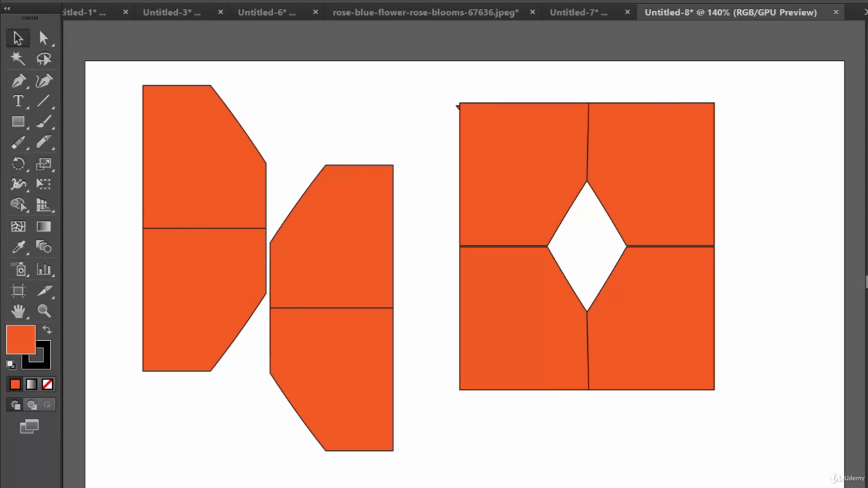
pyautogui.click(229, 0)
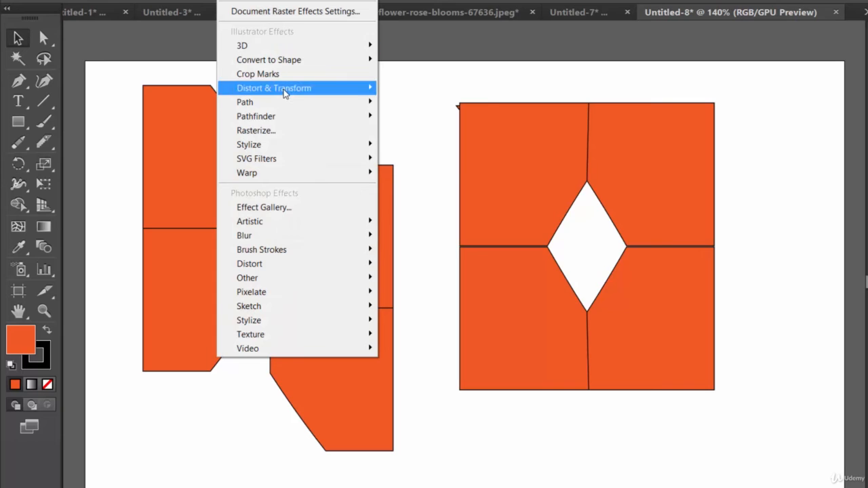
pyautogui.moveTo(296, 91)
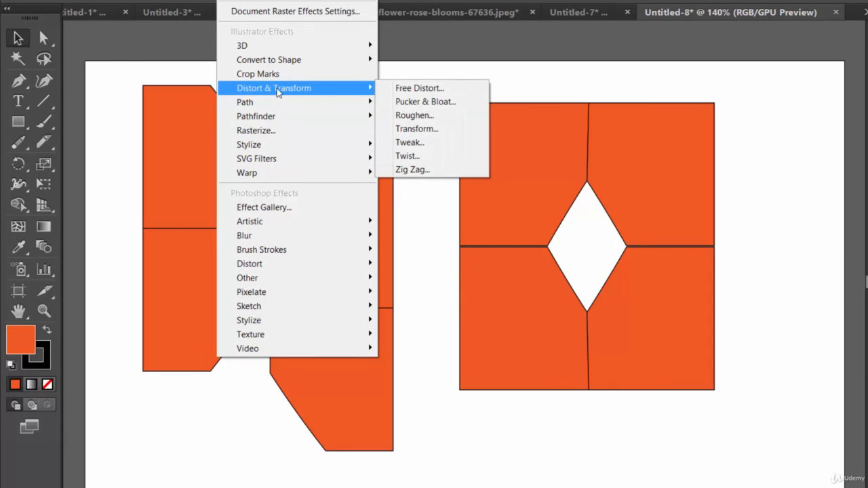
pyautogui.click(416, 130)
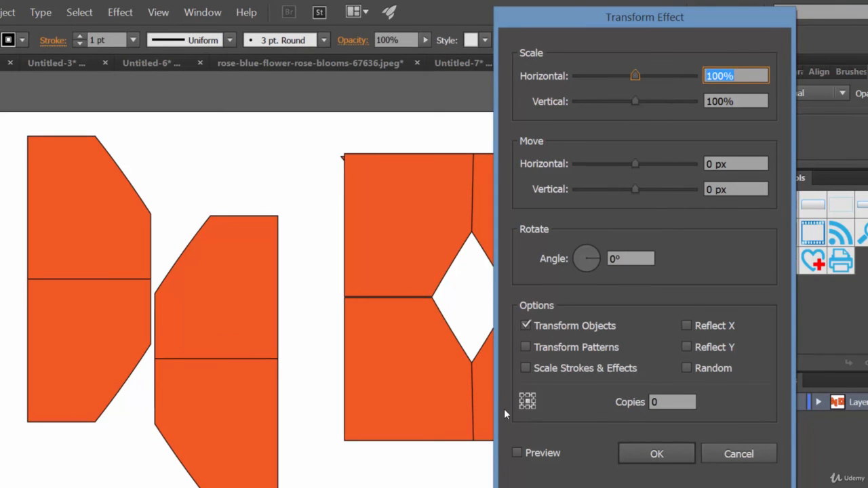
pyautogui.click(738, 454)
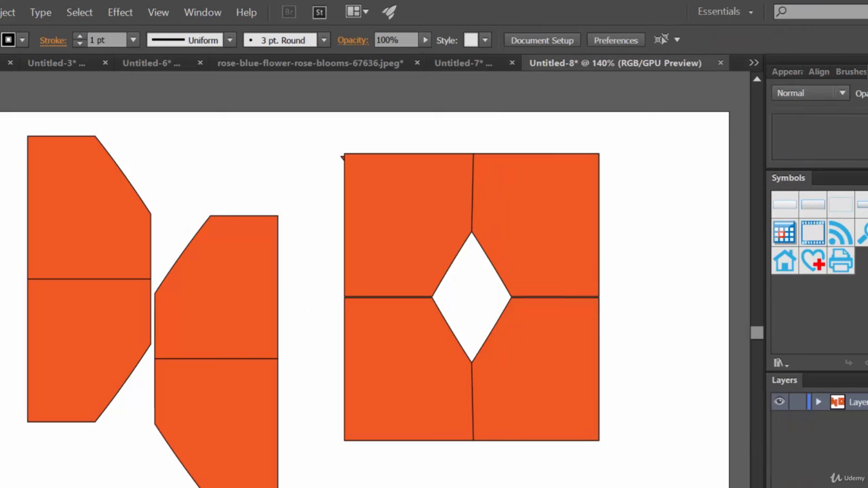
# Display the tool group containing the Rotate and Reflect tools
pyautogui.click(0, 215)
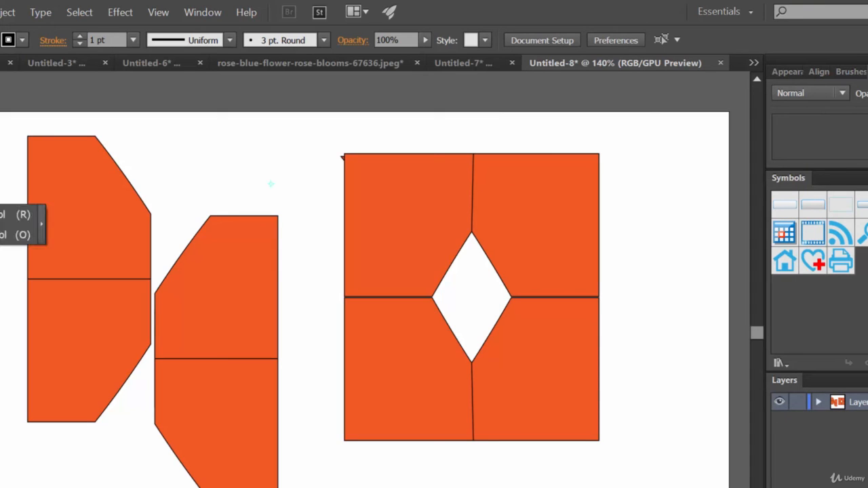